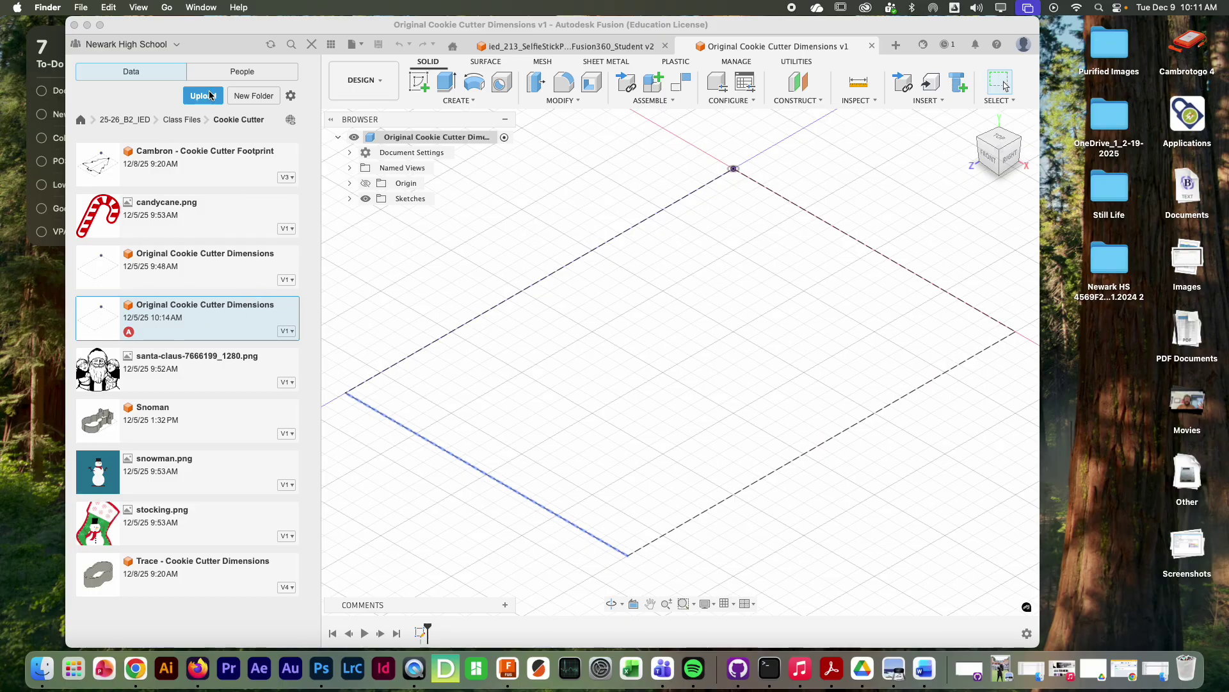
Start saving a copy of the cookie cutter dimensions design and set its location to the PLTW project
click(356, 25)
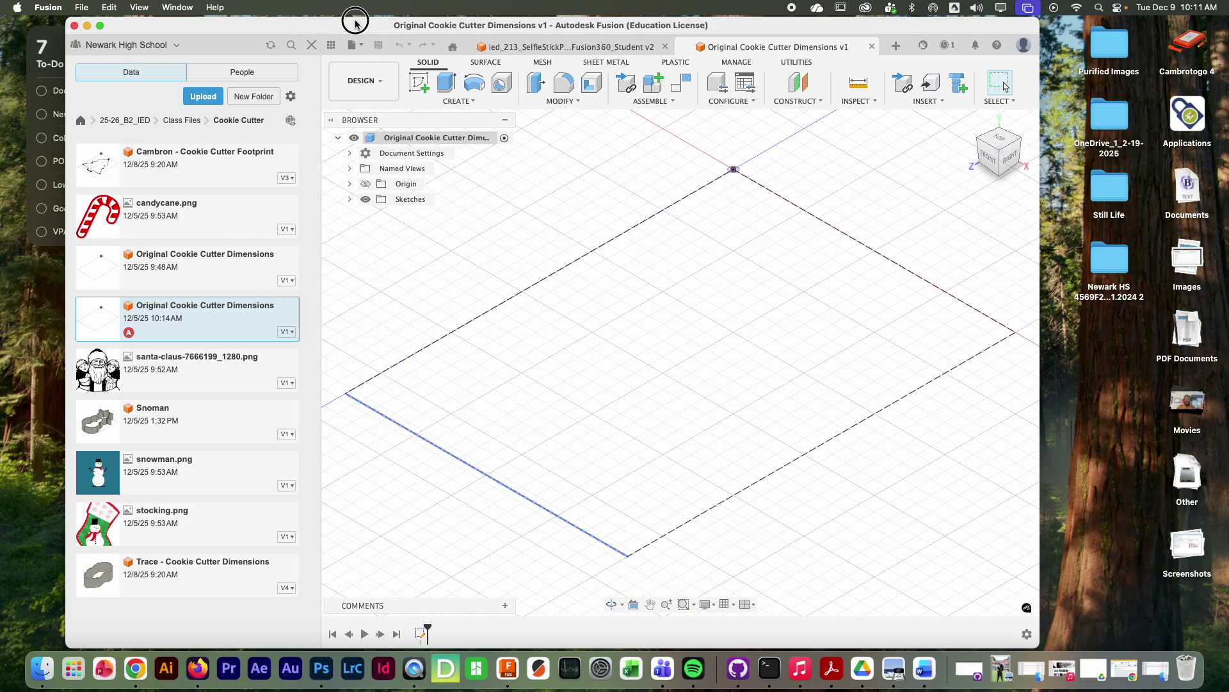
click(352, 44)
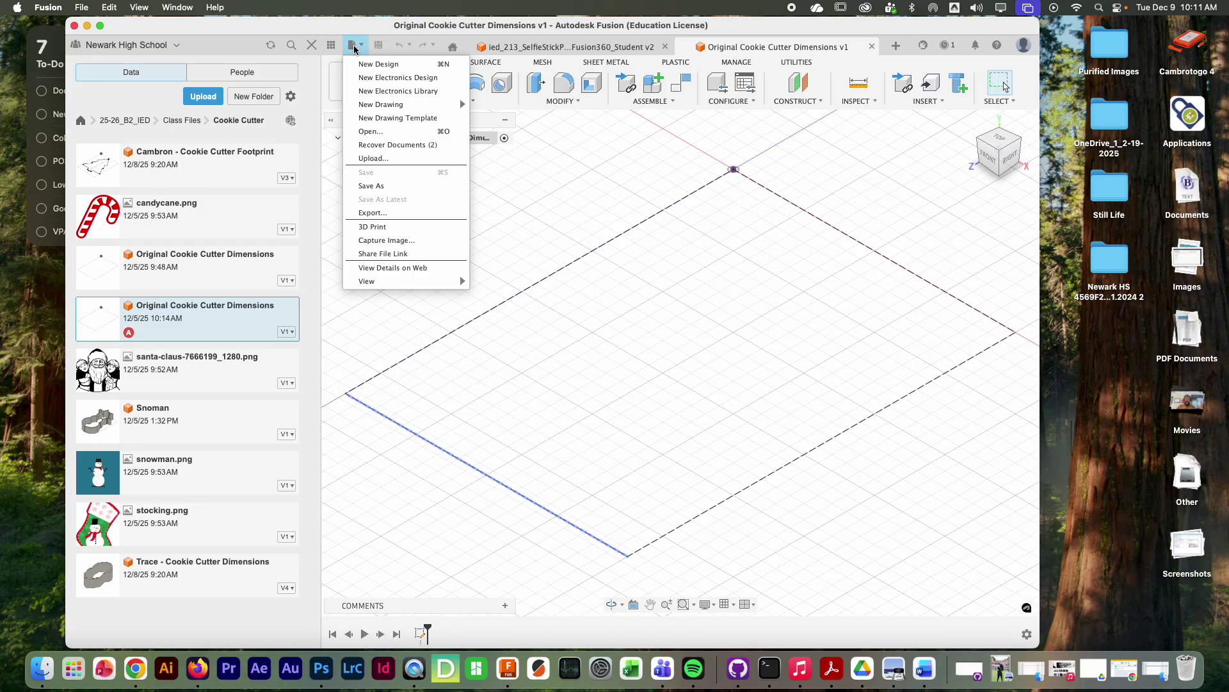
click(371, 187)
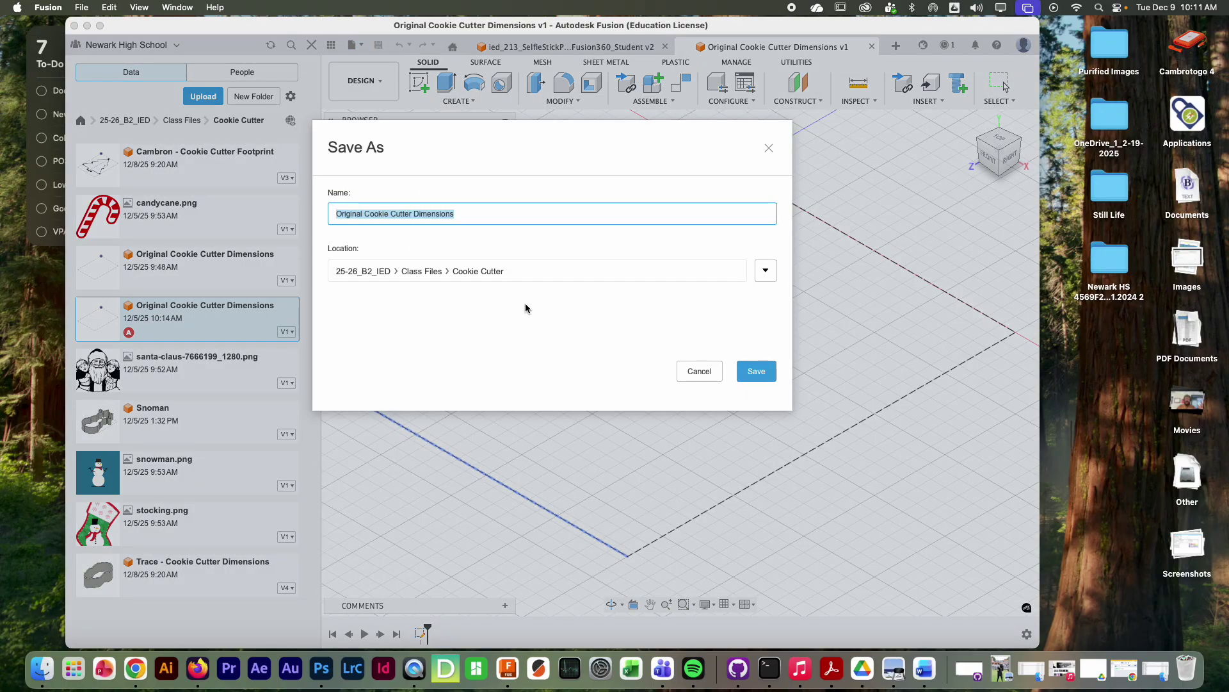
click(765, 271)
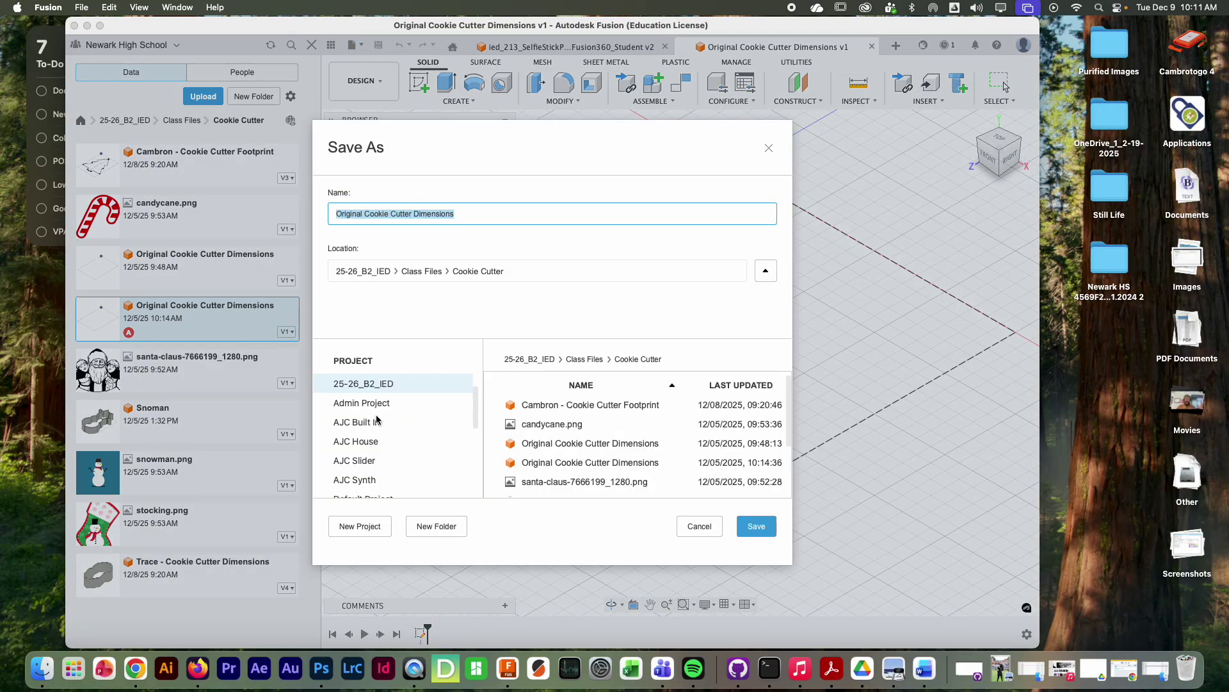
click(583, 359)
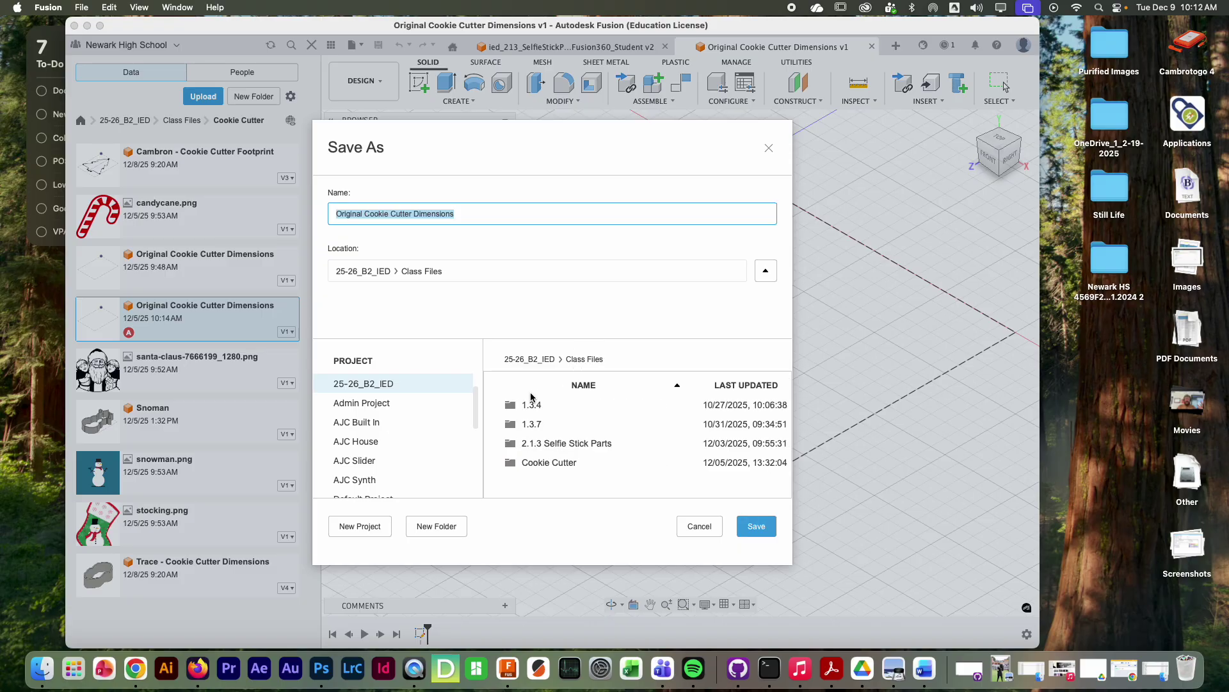
click(533, 361)
double_click(538, 424)
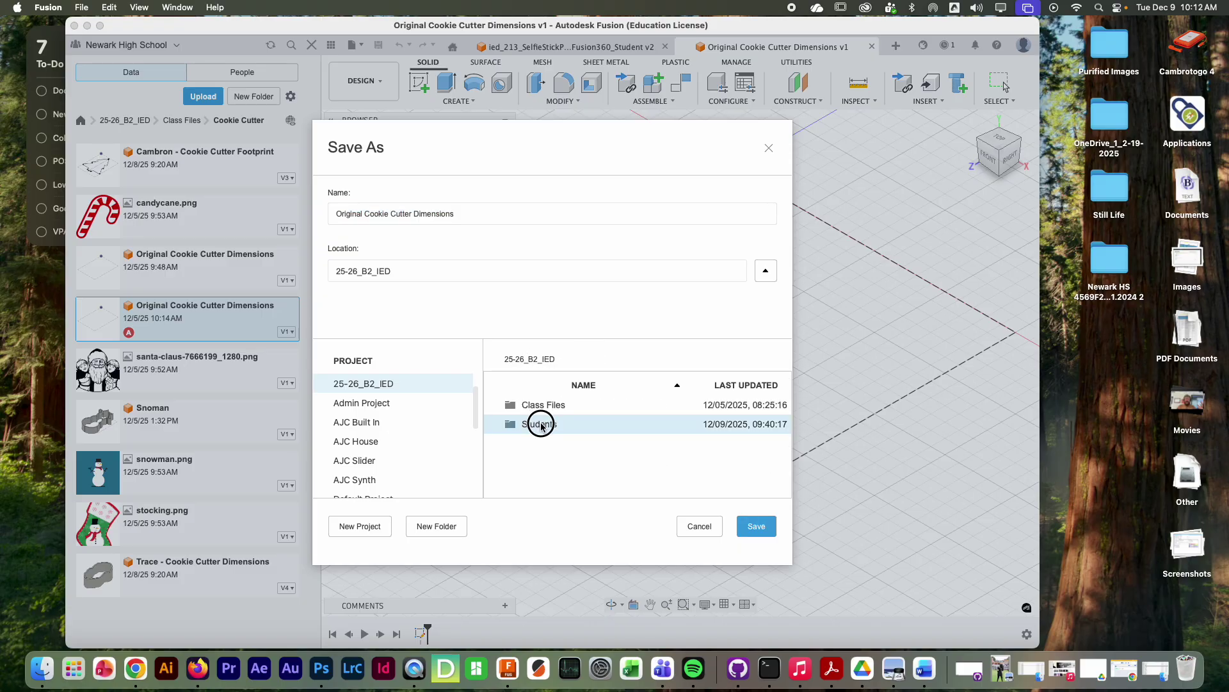
click(533, 360)
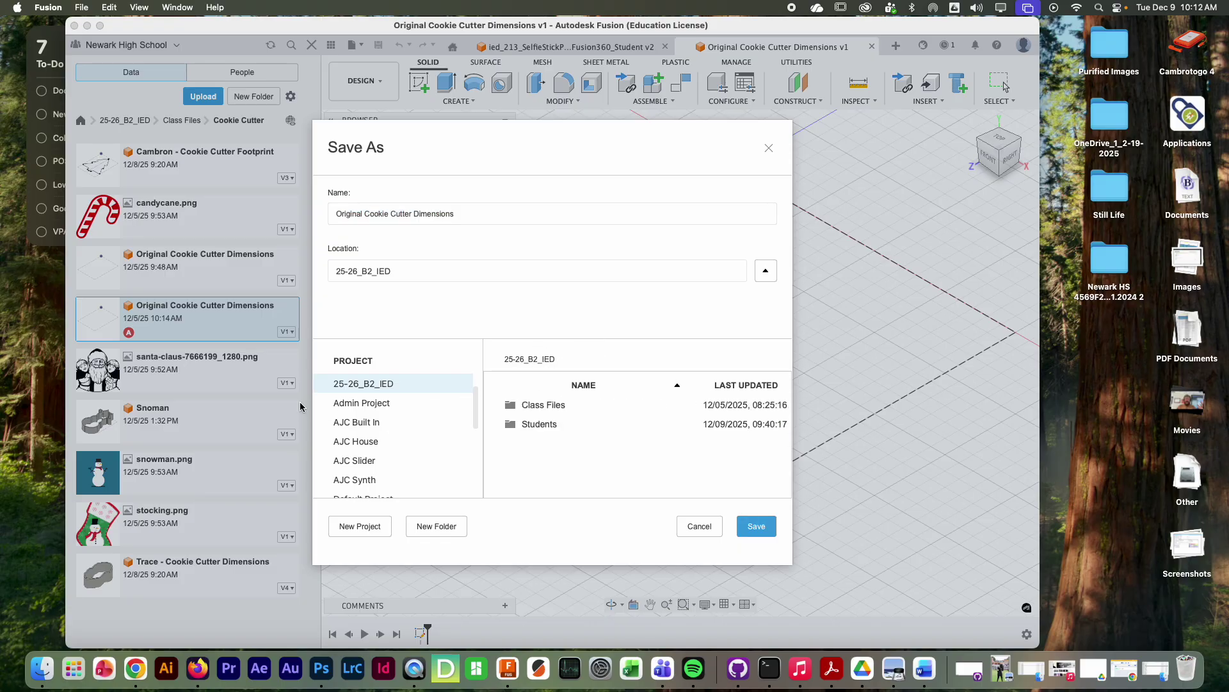
scroll(387, 416, up, 2)
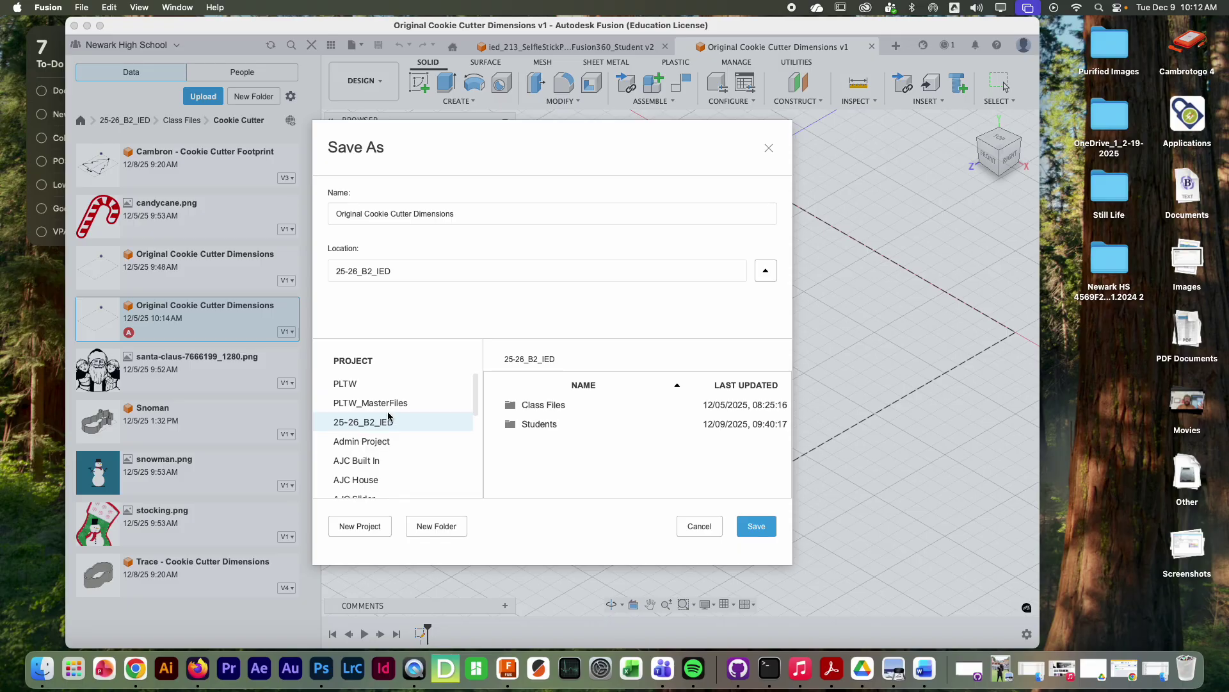
click(360, 382)
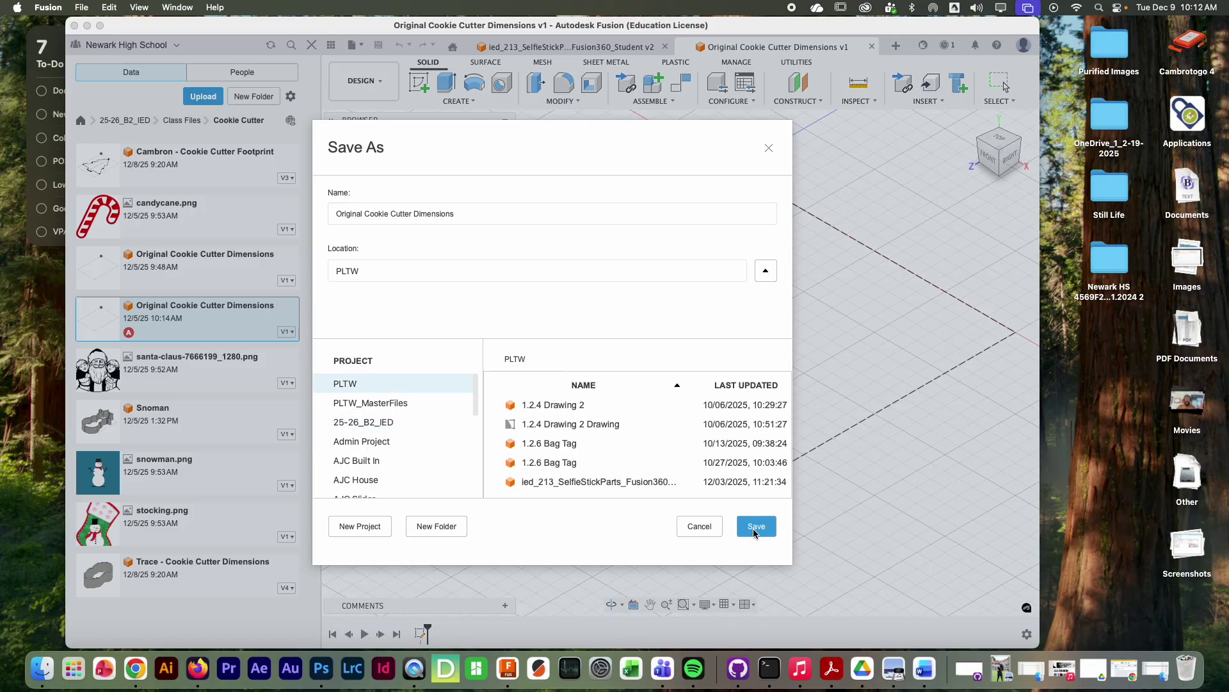
Name the copy Triangle and save it
click(421, 219)
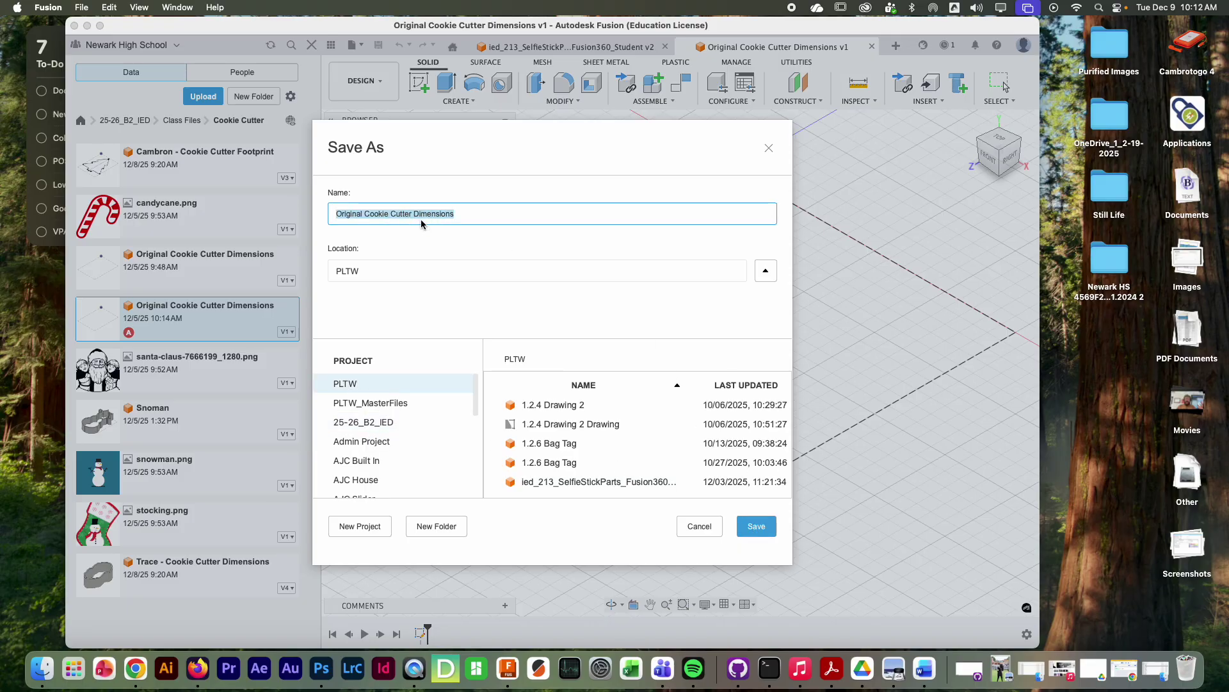
text(Triangle)
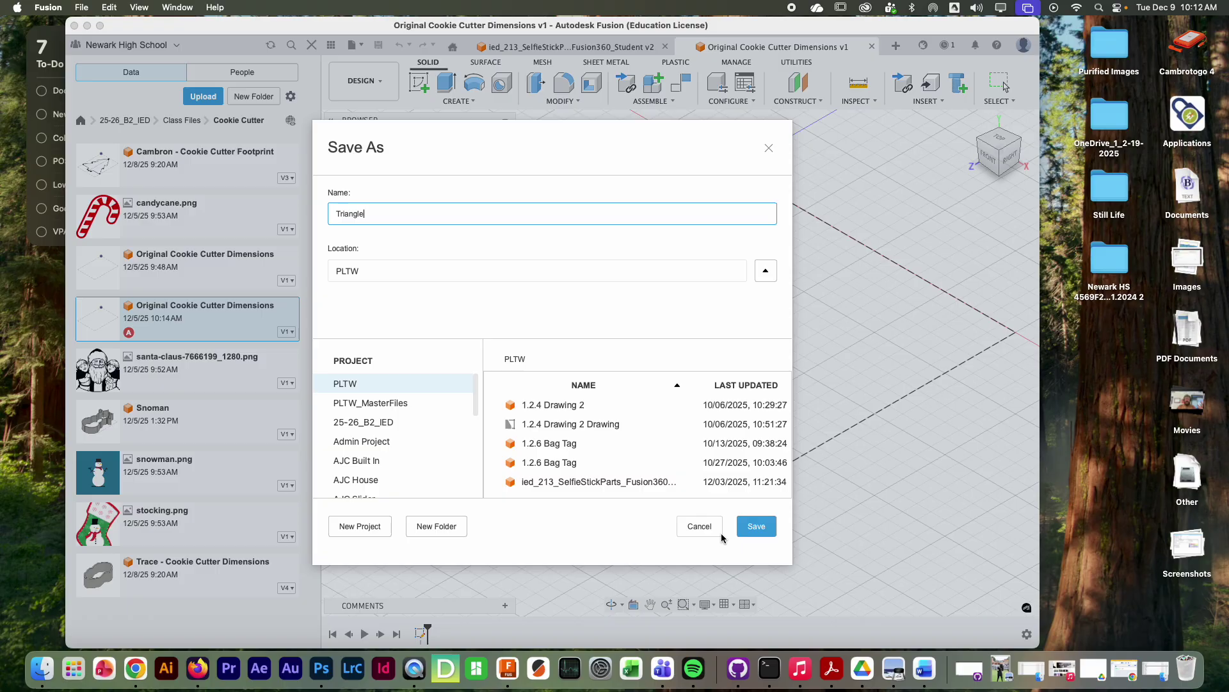
click(757, 526)
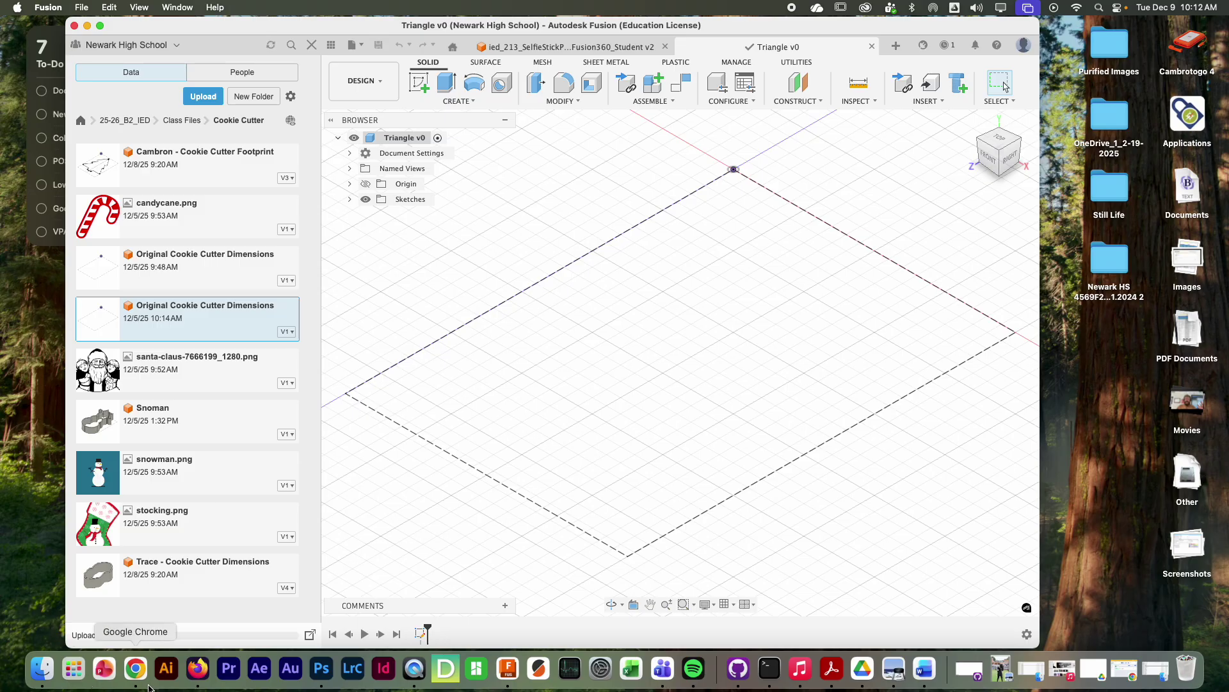
Switch to Chrome and open pixabay.com in a new tab
click(136, 668)
key(cmd+t)
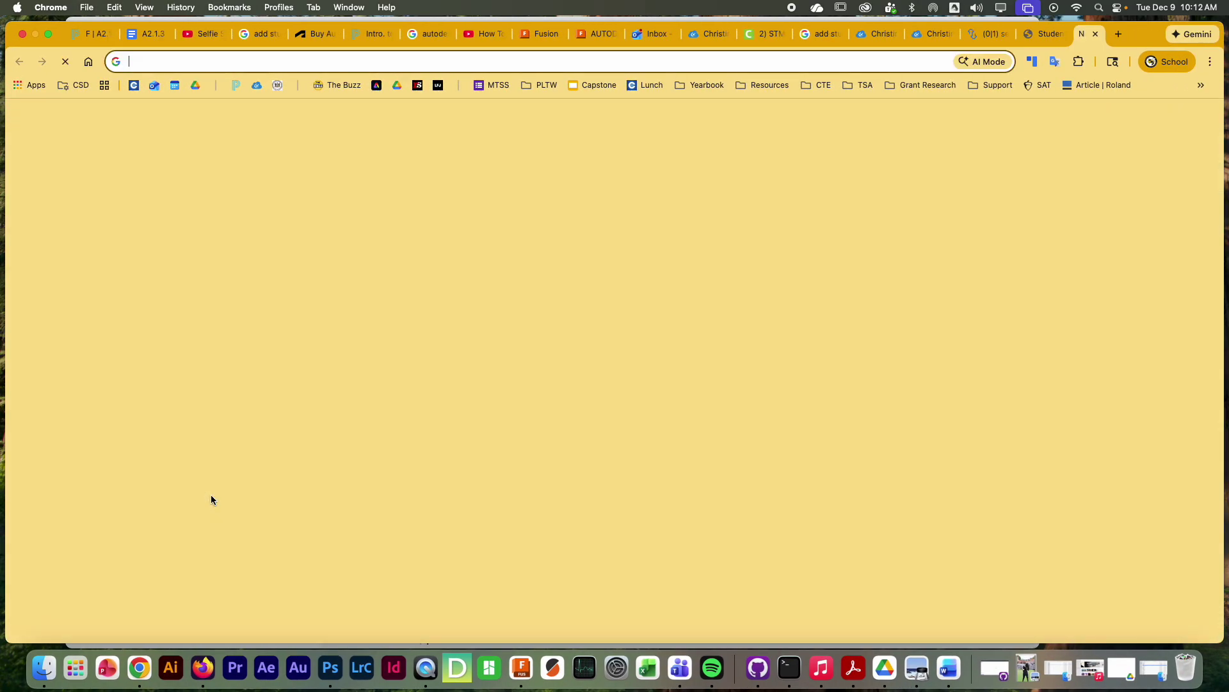
text(pixabay.com)
key(Return)
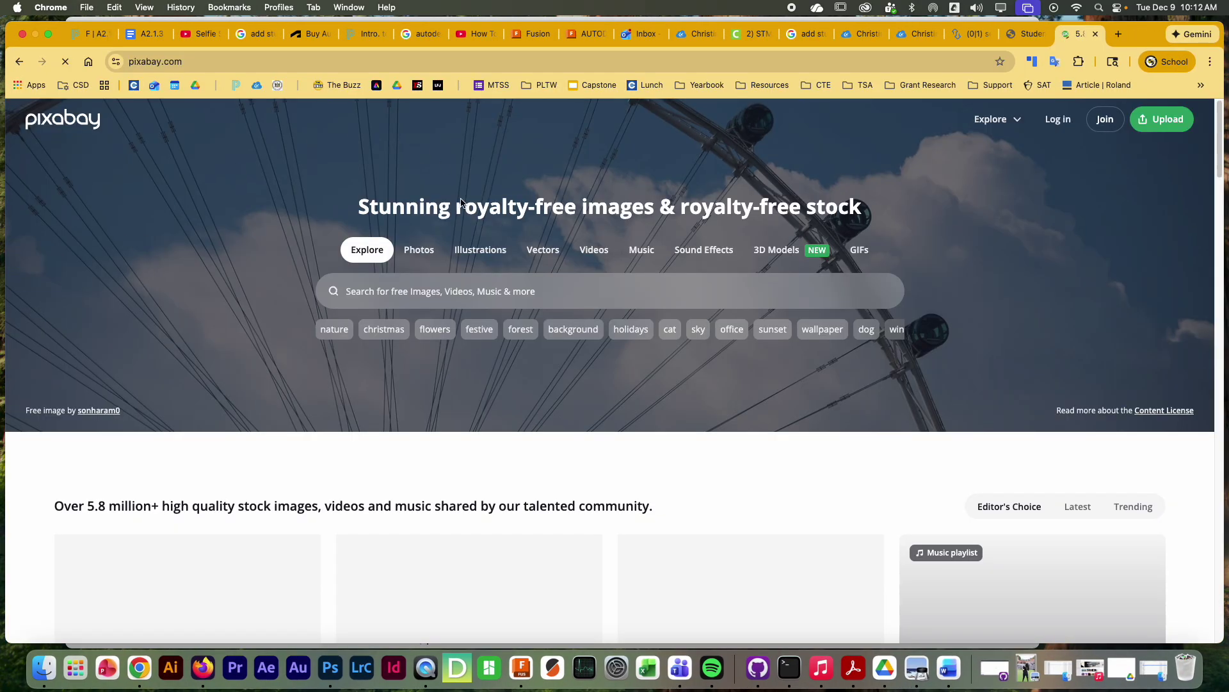
Search Pixabay for triangle and open the green Escher triangle illustration on the black background
click(413, 296)
text(triangle)
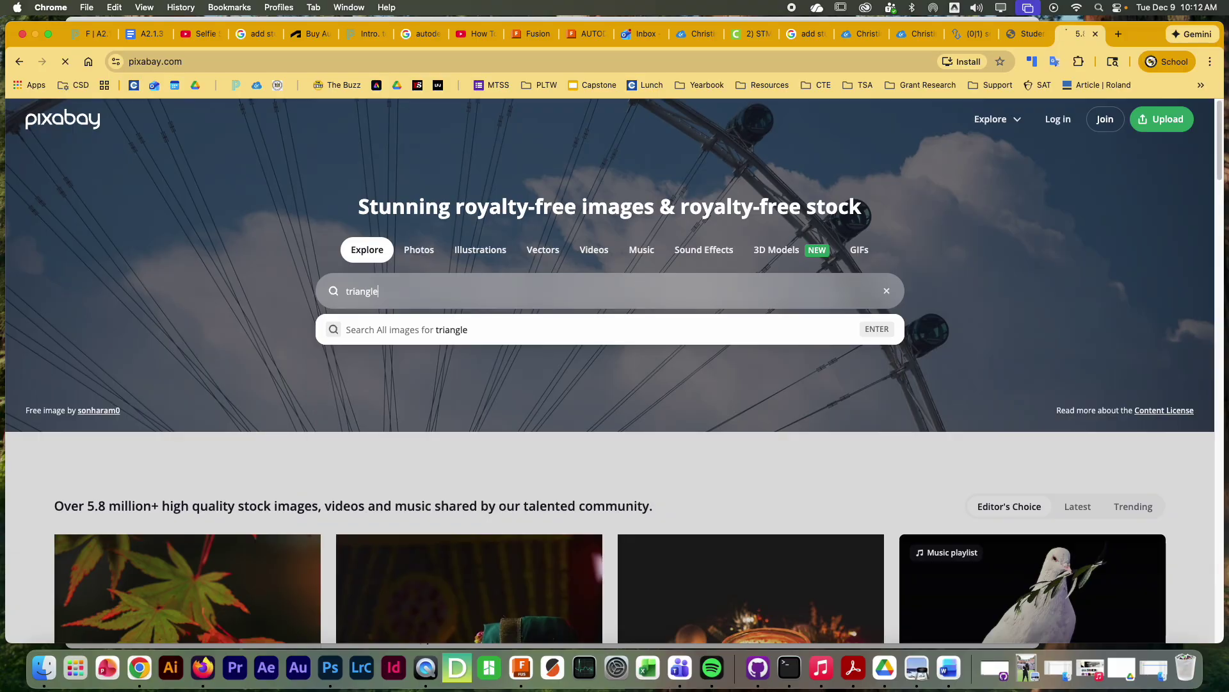
key(Return)
scroll(440, 352, down, 6)
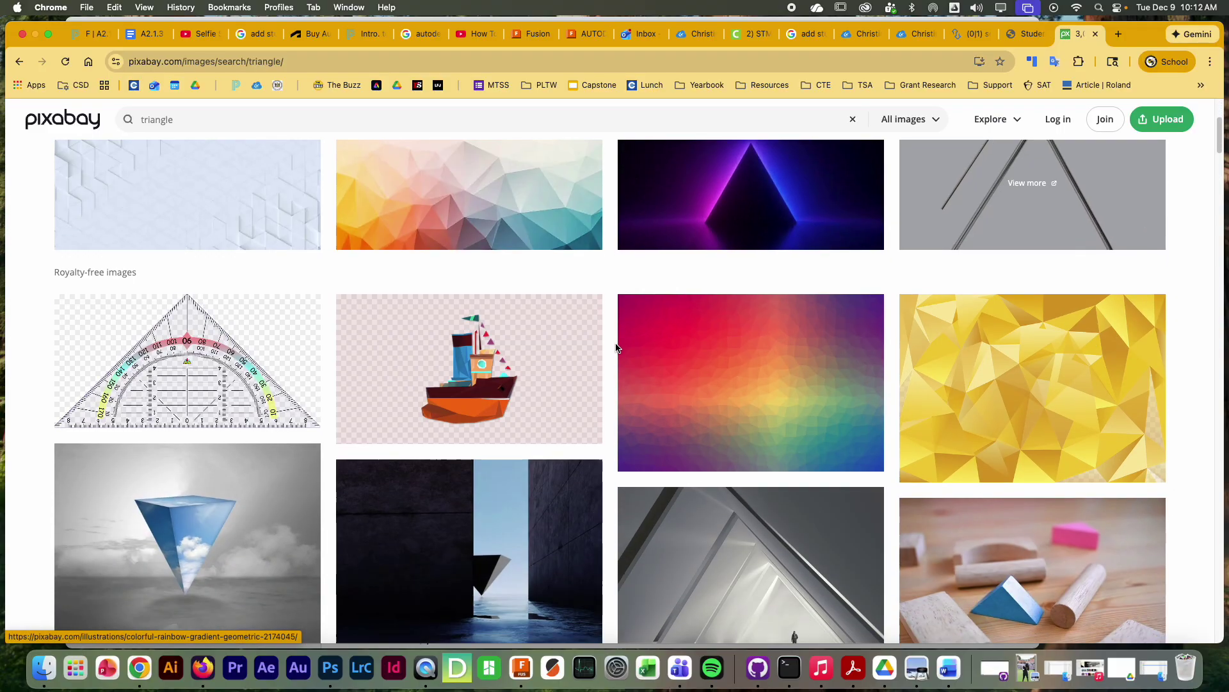
scroll(440, 351, down, 7)
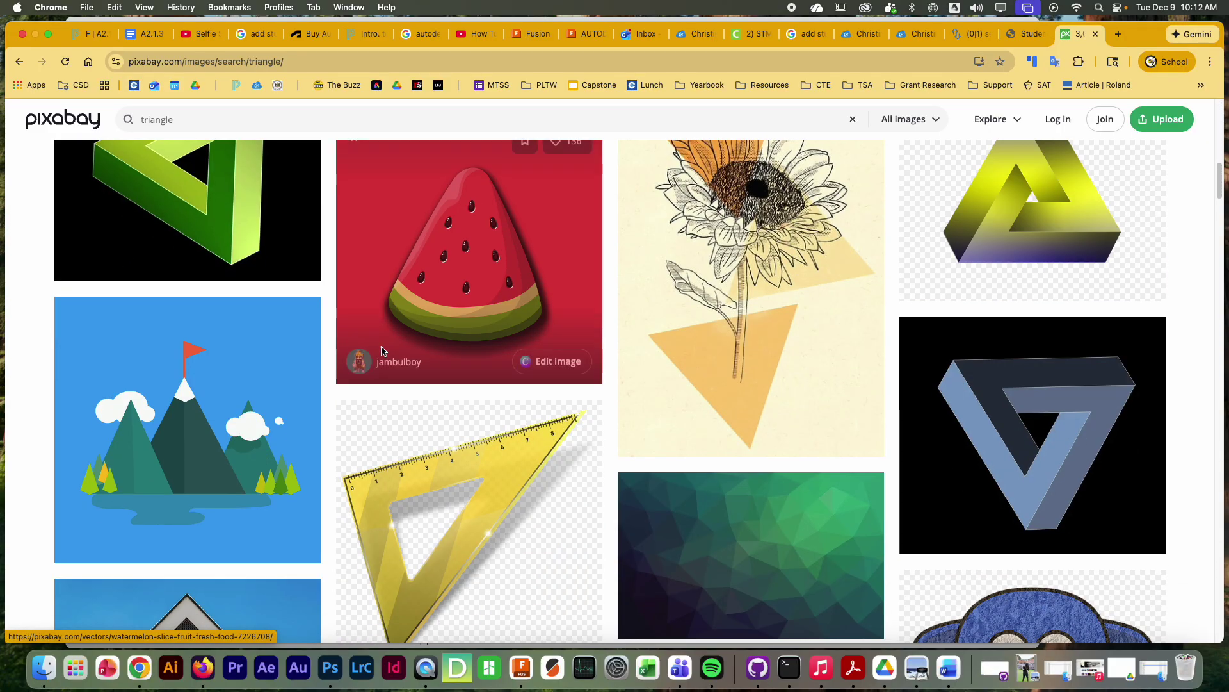
scroll(693, 274, up, 4)
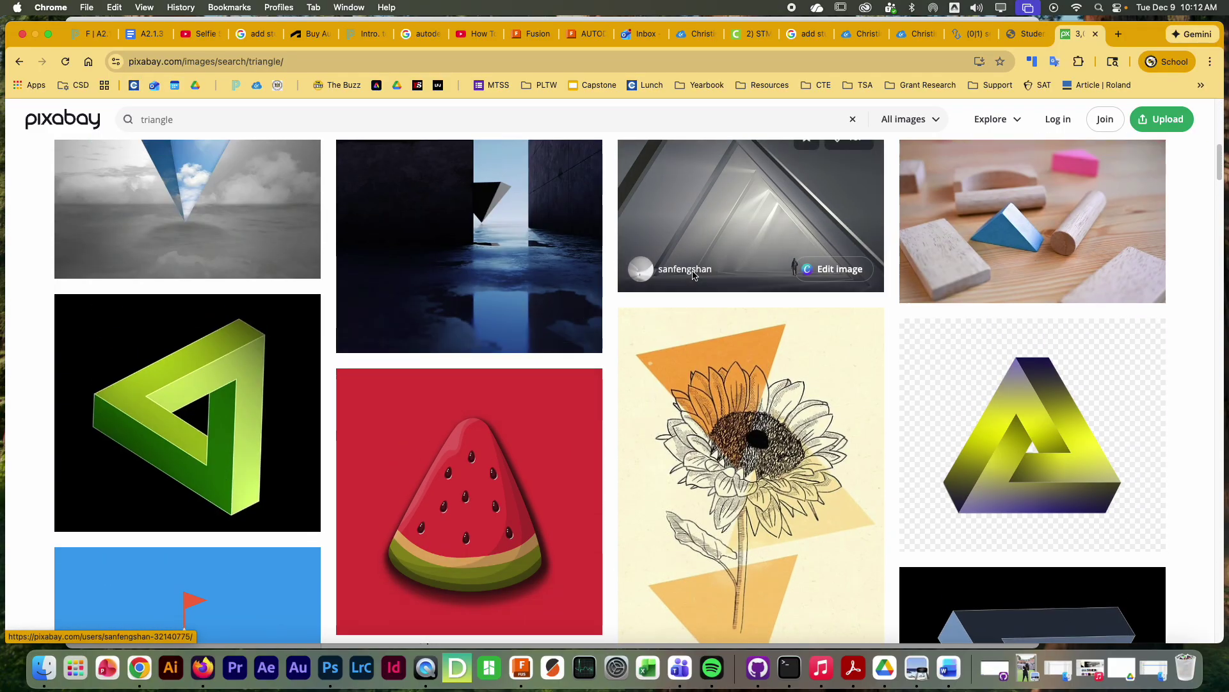
click(176, 433)
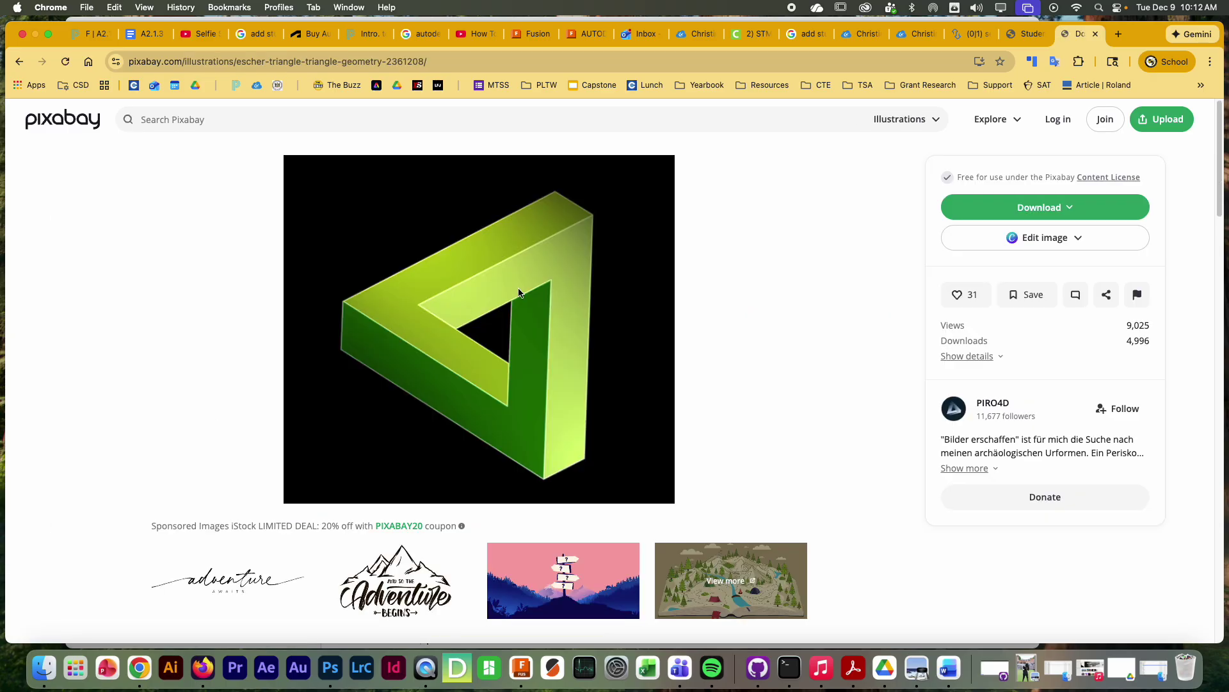
Download the Escher triangle as the 1280 × 1139 JPG, saving it as escher-triangle-2361208_1280 in Downloads
click(1059, 206)
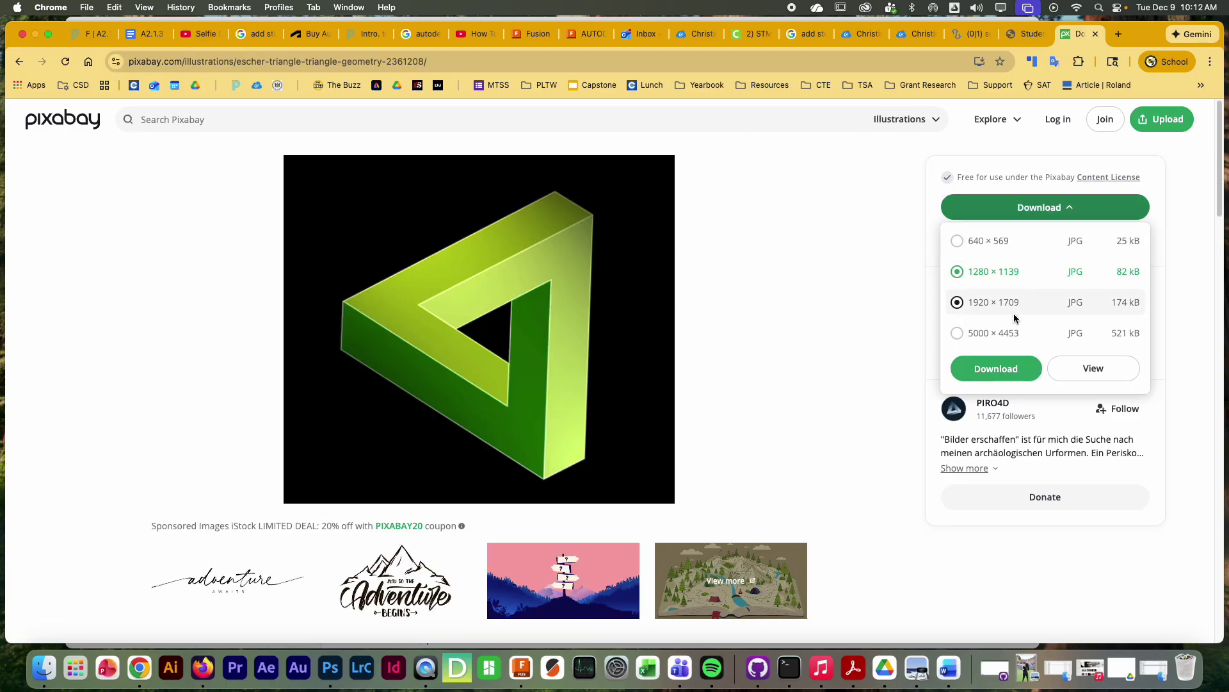
click(996, 369)
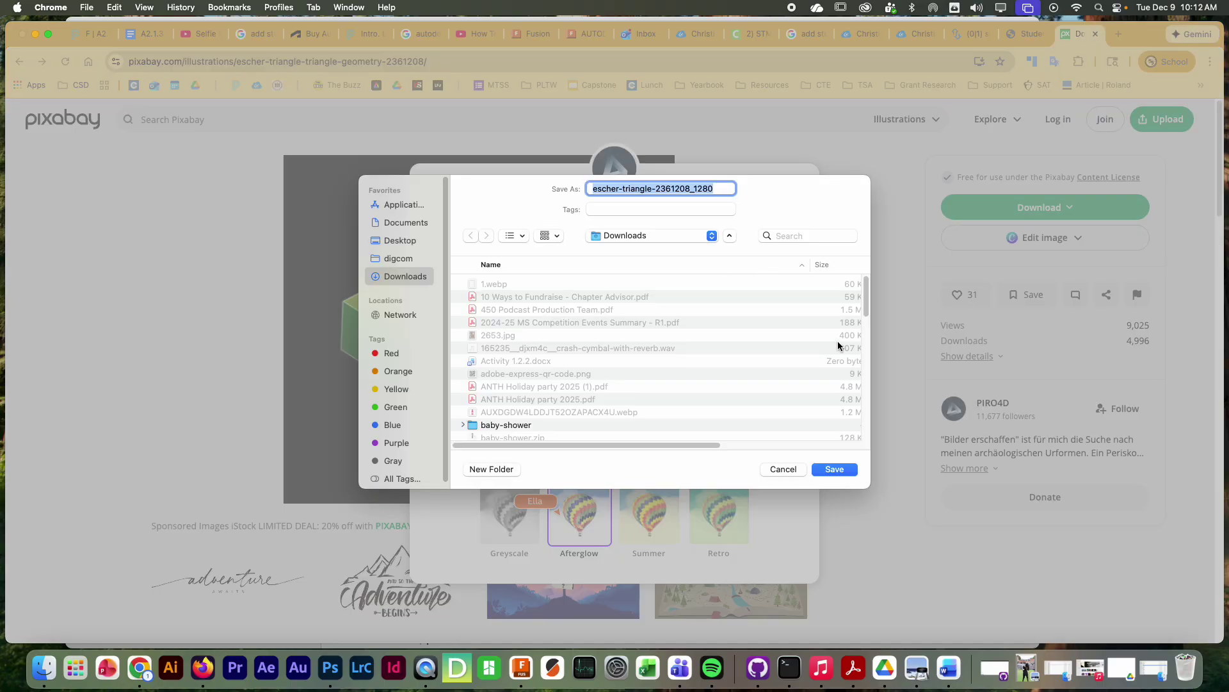
key(Return)
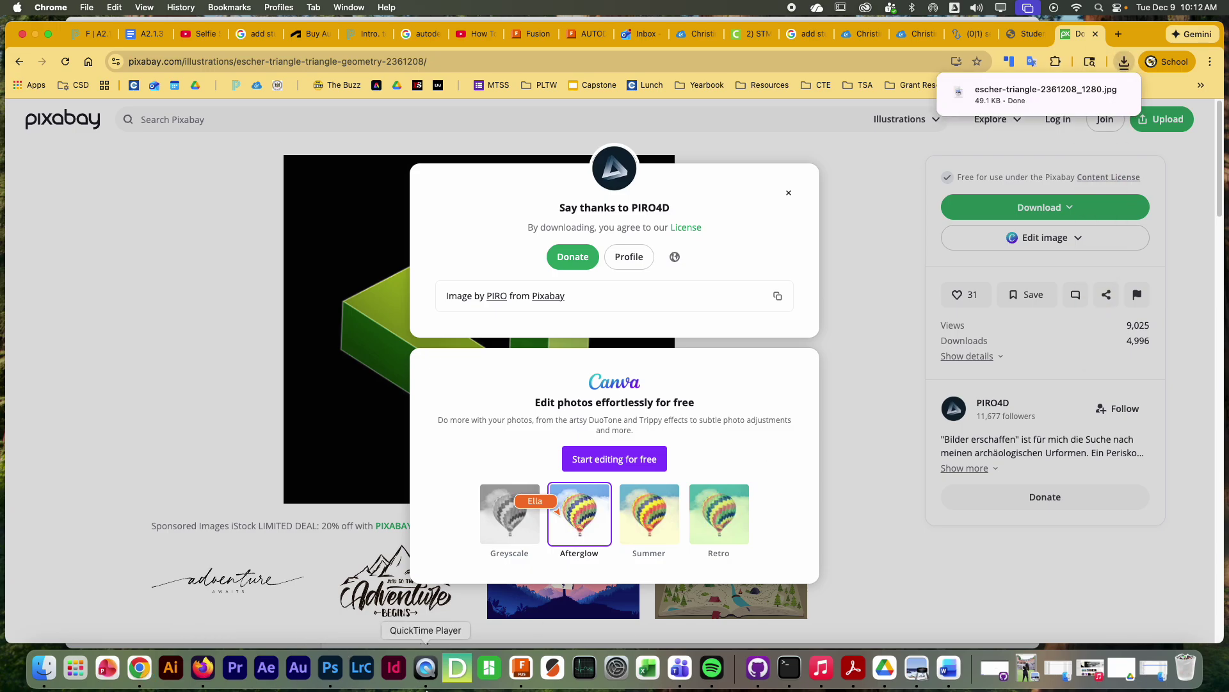
Switch back to Fusion, start inserting a canvas from an image on the computer and browse to the Downloads folder
click(522, 667)
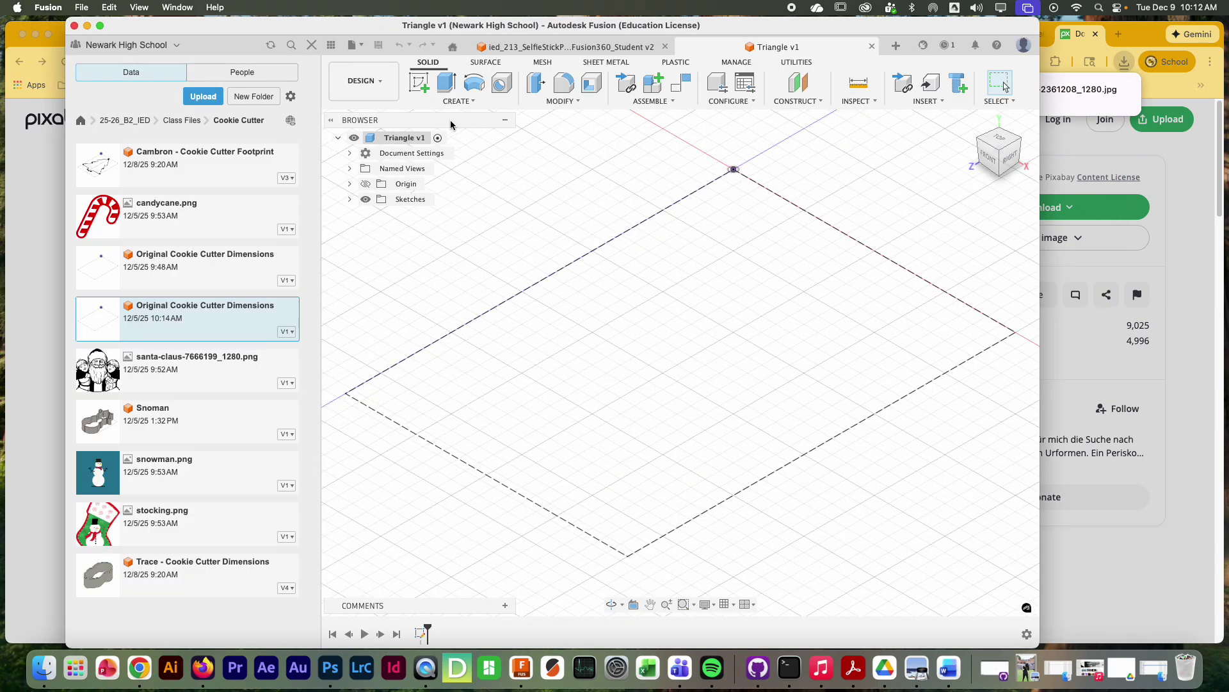
click(927, 101)
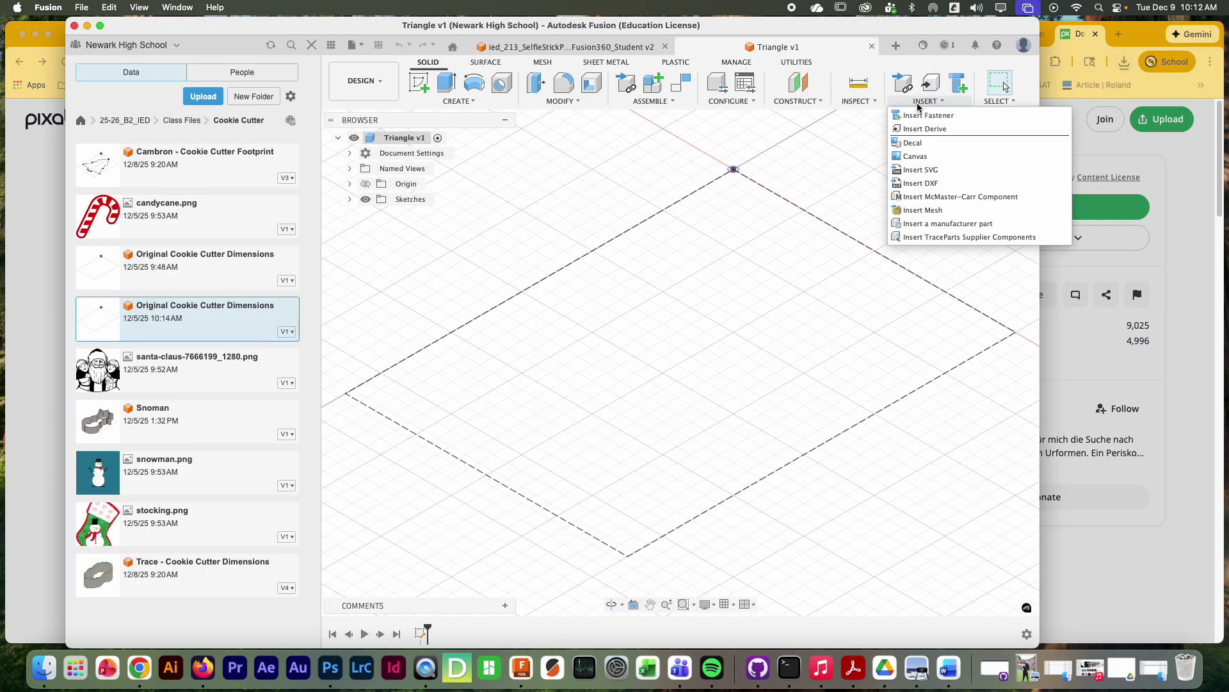
click(915, 156)
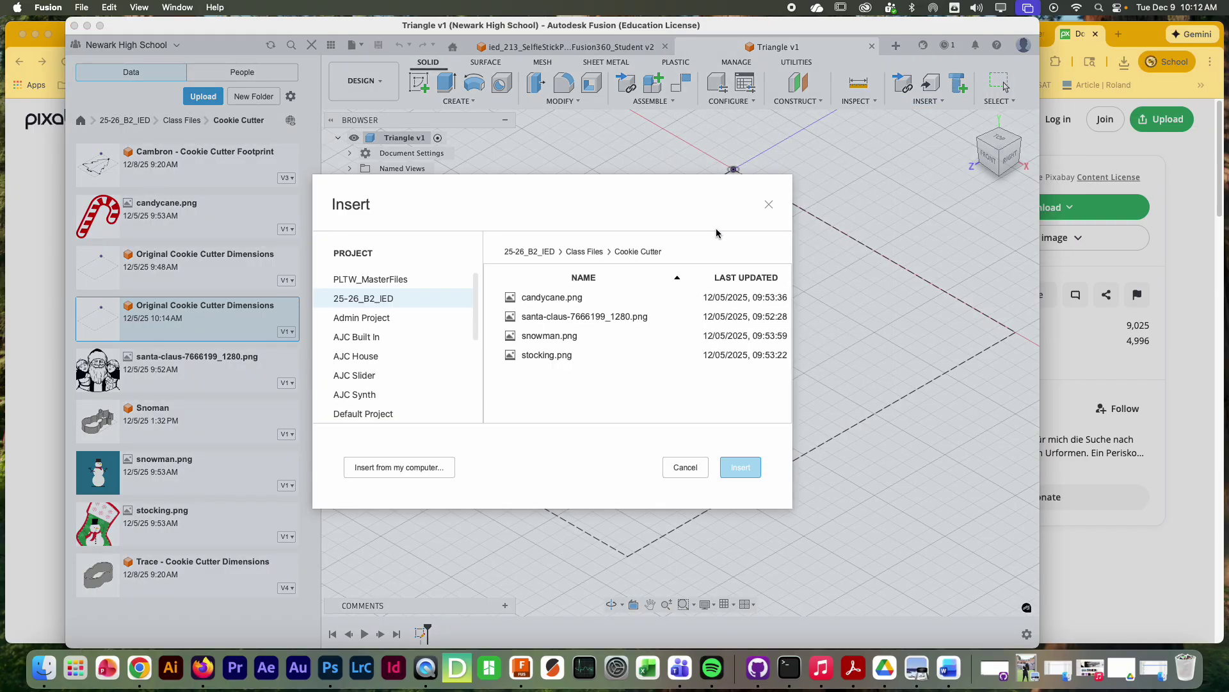
click(385, 467)
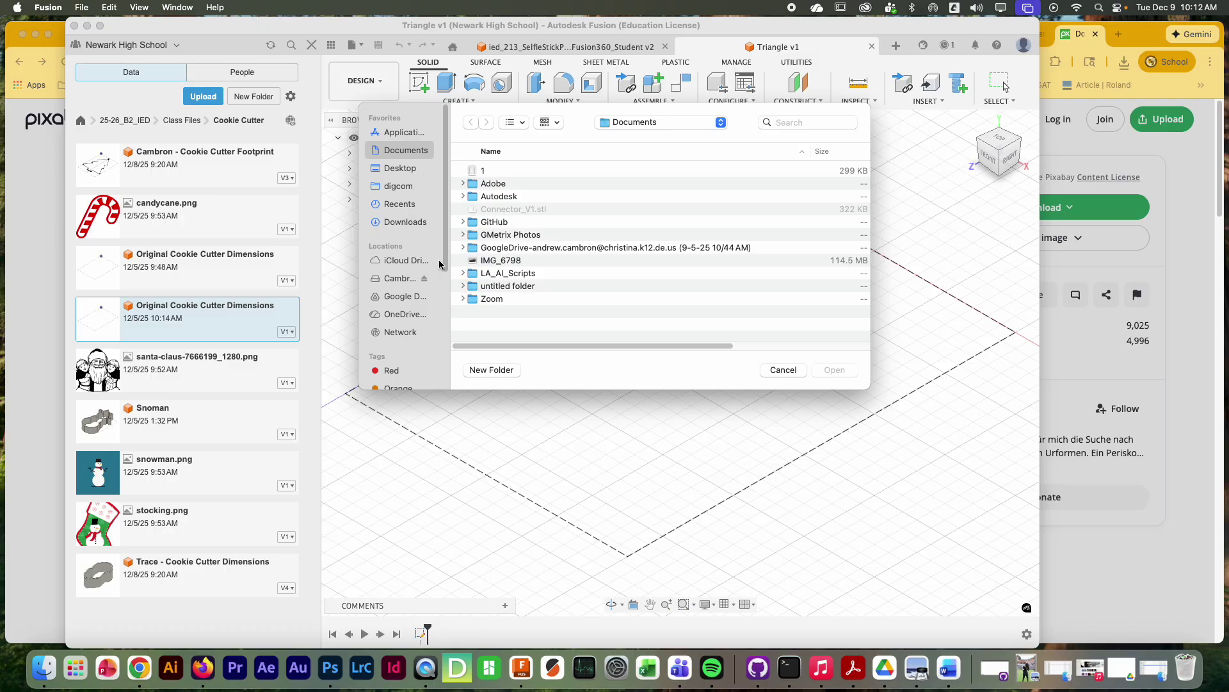
click(400, 222)
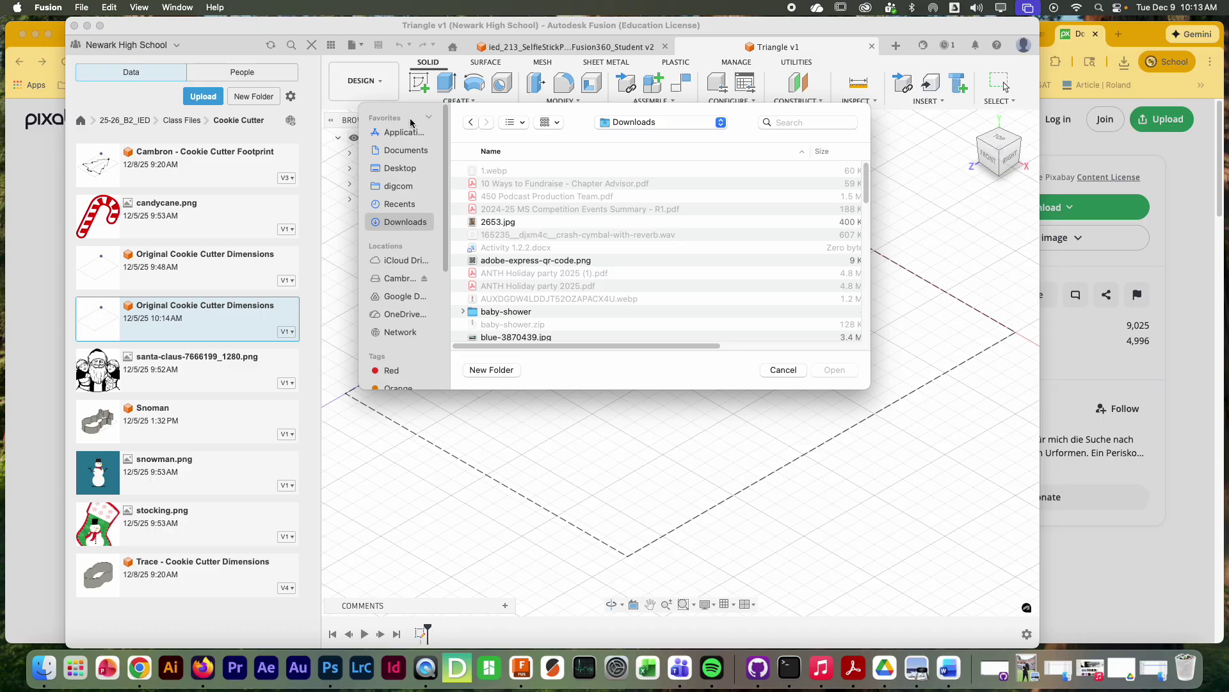
click(470, 123)
click(1128, 201)
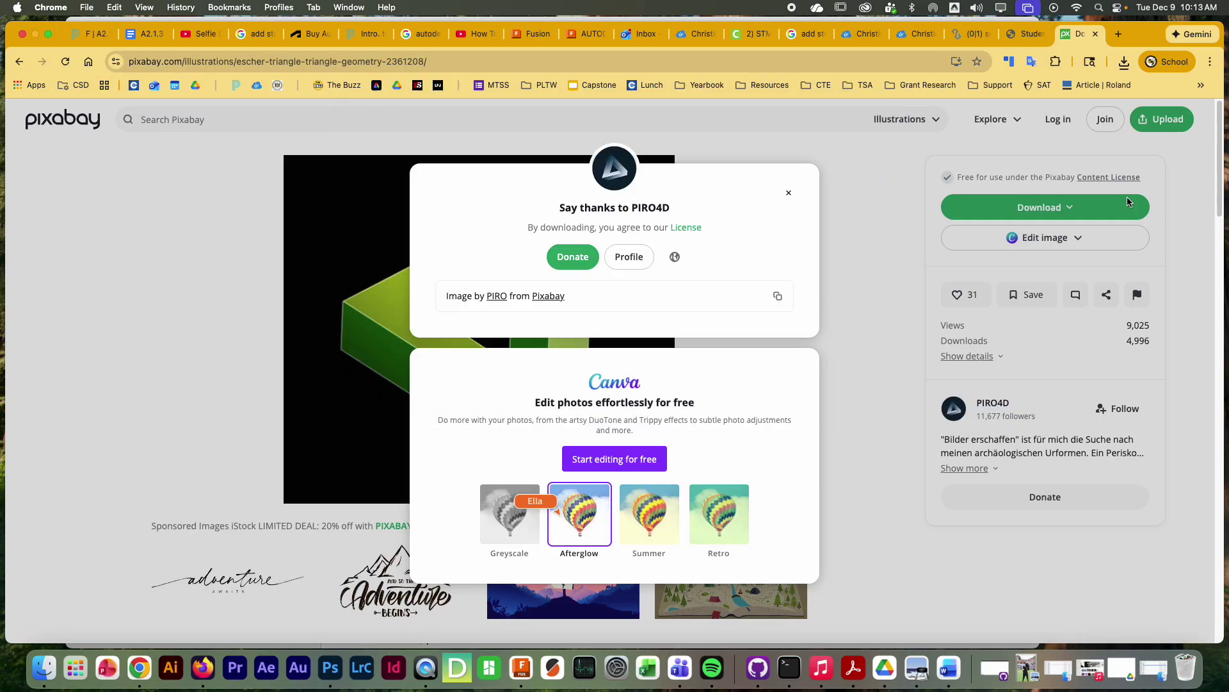
click(789, 193)
click(1046, 207)
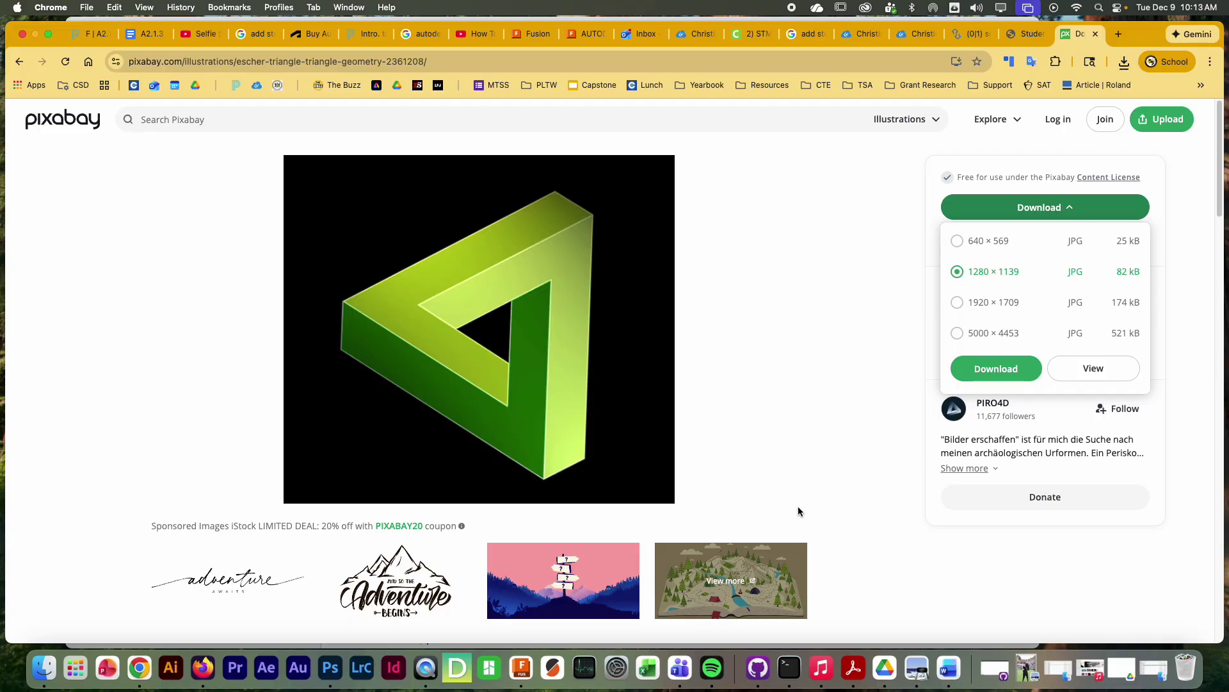
click(44, 667)
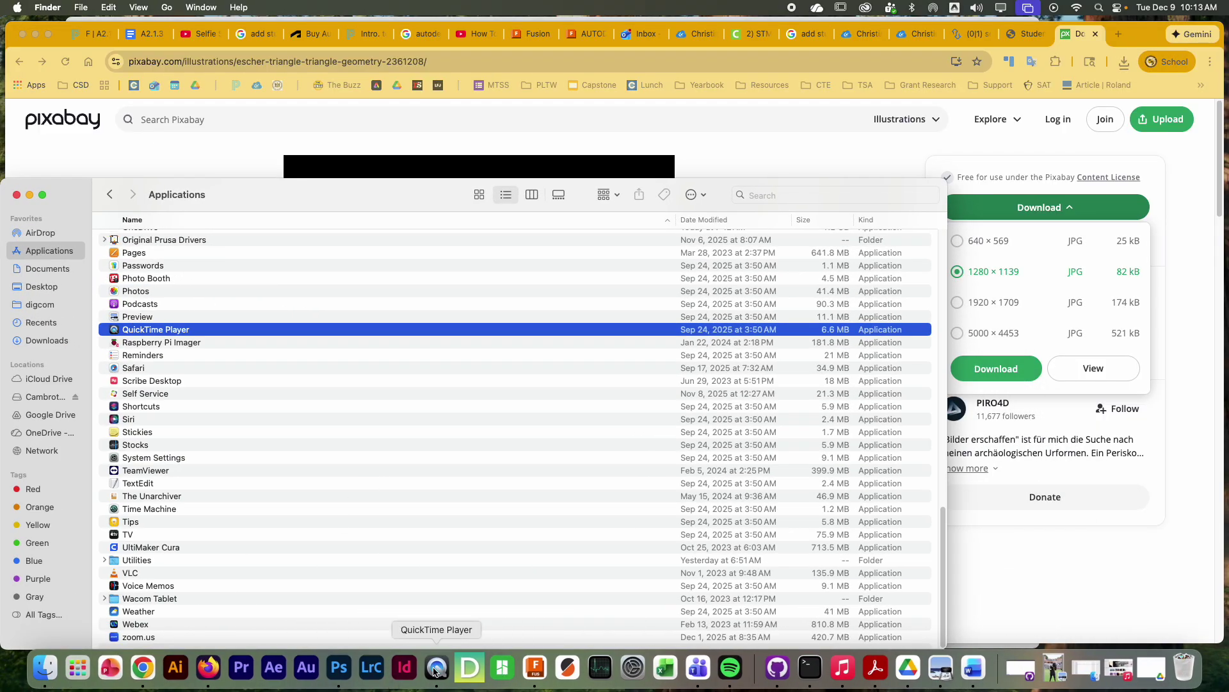
click(535, 667)
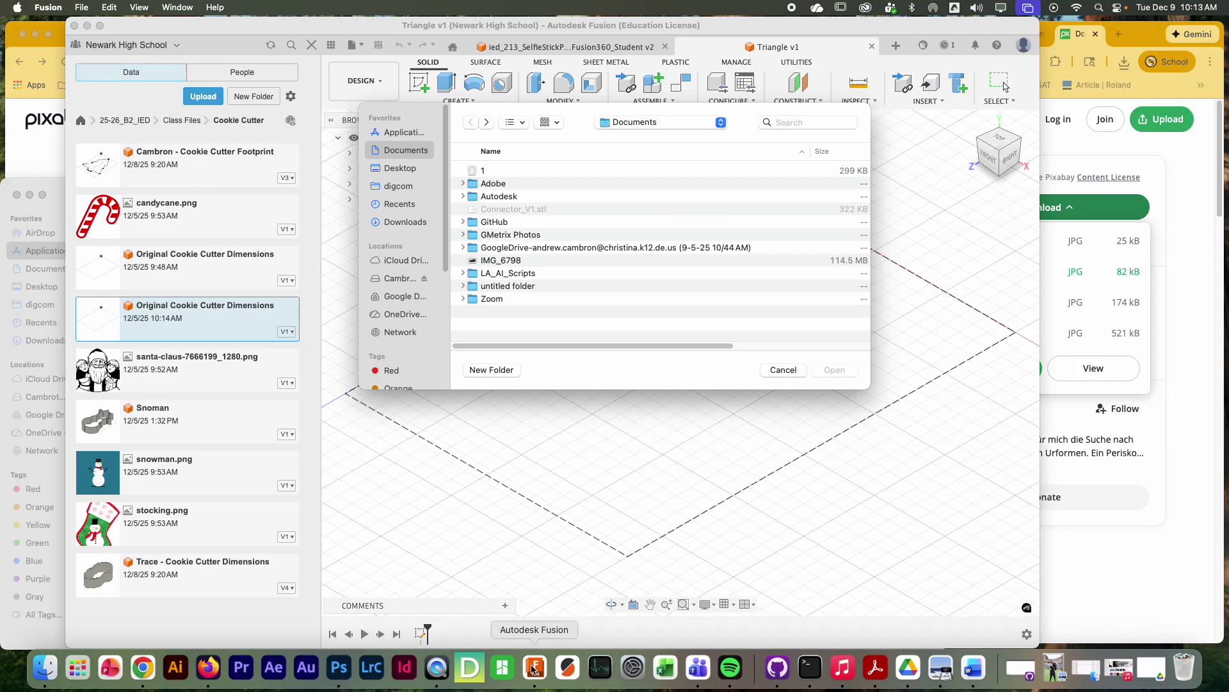
Sort Downloads by date added, load escher-triangle-2361208_1280.jpg as the canvas image and place it on the XZ plane
click(405, 223)
drag(618, 346, 766, 346)
click(791, 152)
click(661, 173)
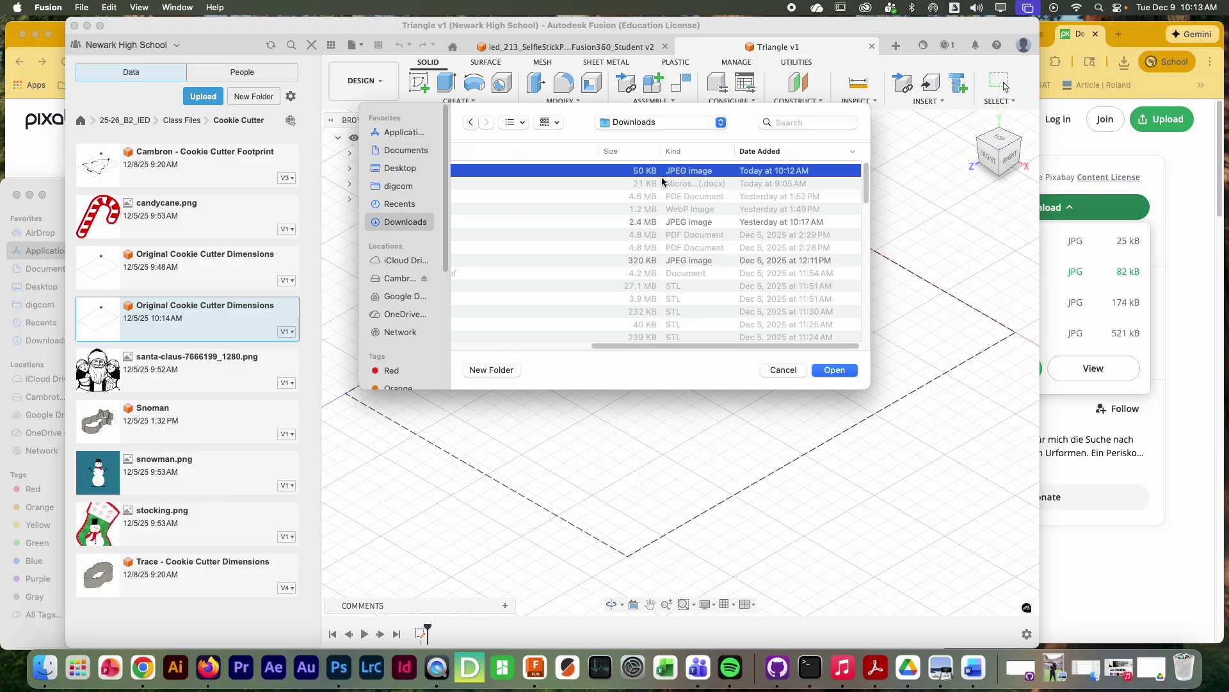
drag(646, 346, 481, 347)
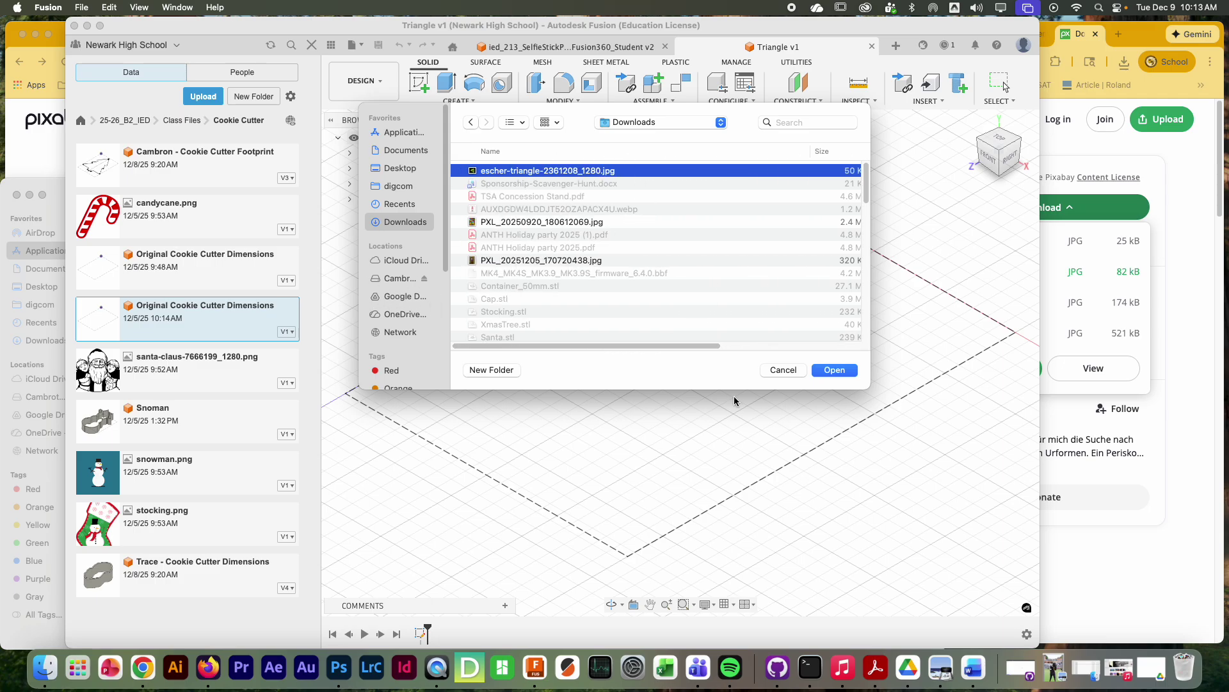
click(835, 372)
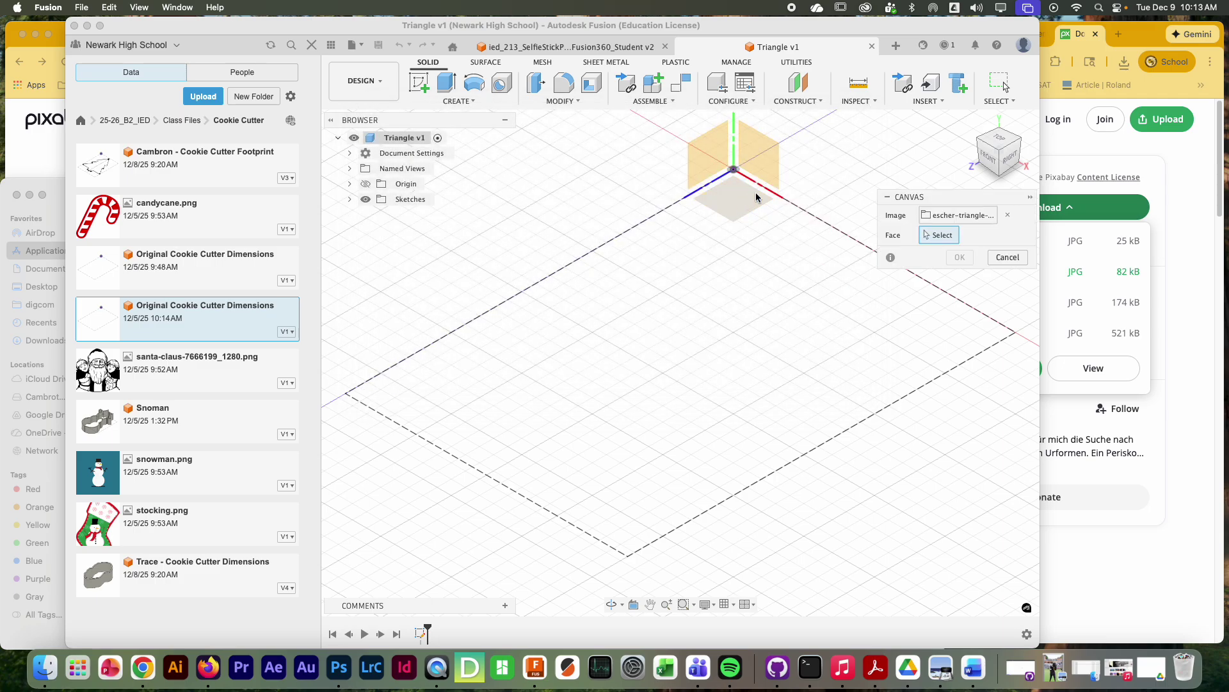
click(756, 197)
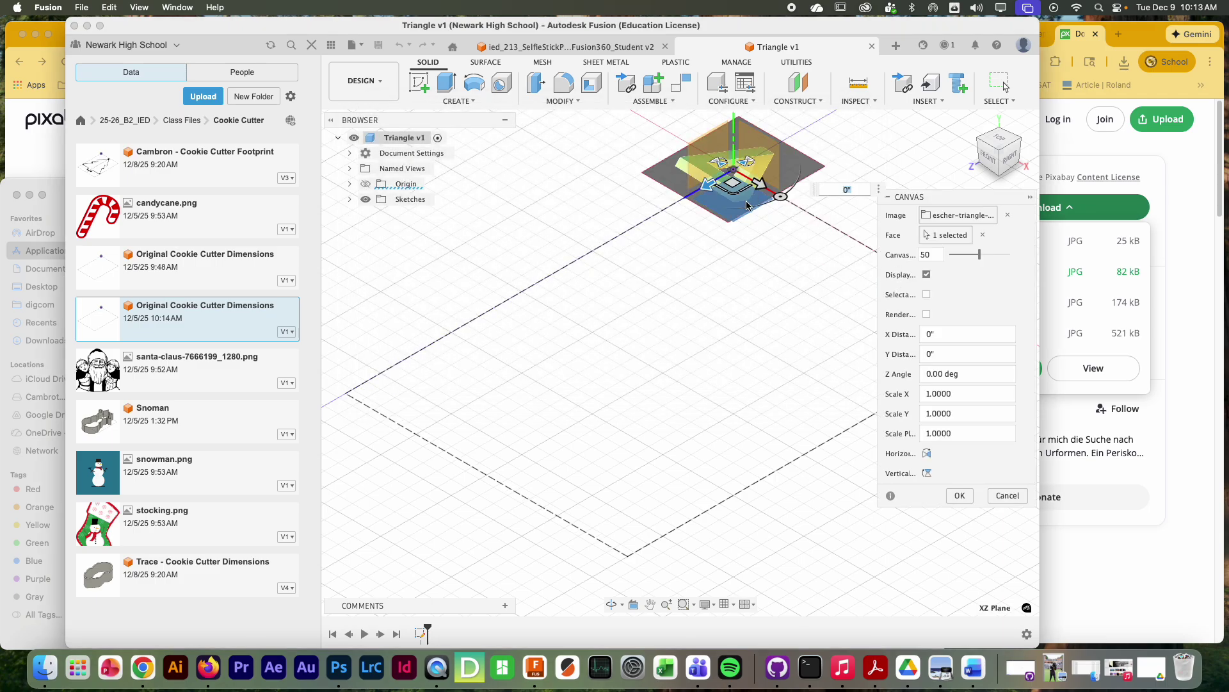
Position the enlarged triangle canvas inside the dashed rectangle, and reorder the timeline so the canvas comes before Sketch1
drag(732, 194, 697, 380)
click(957, 495)
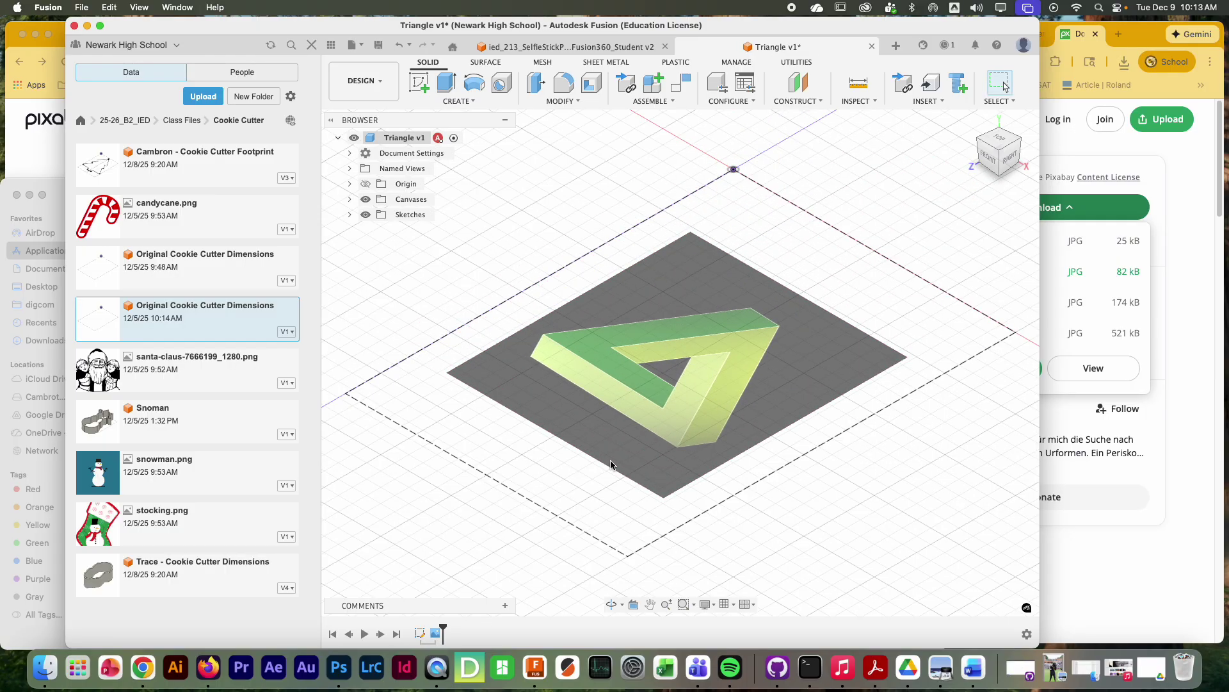
click(420, 634)
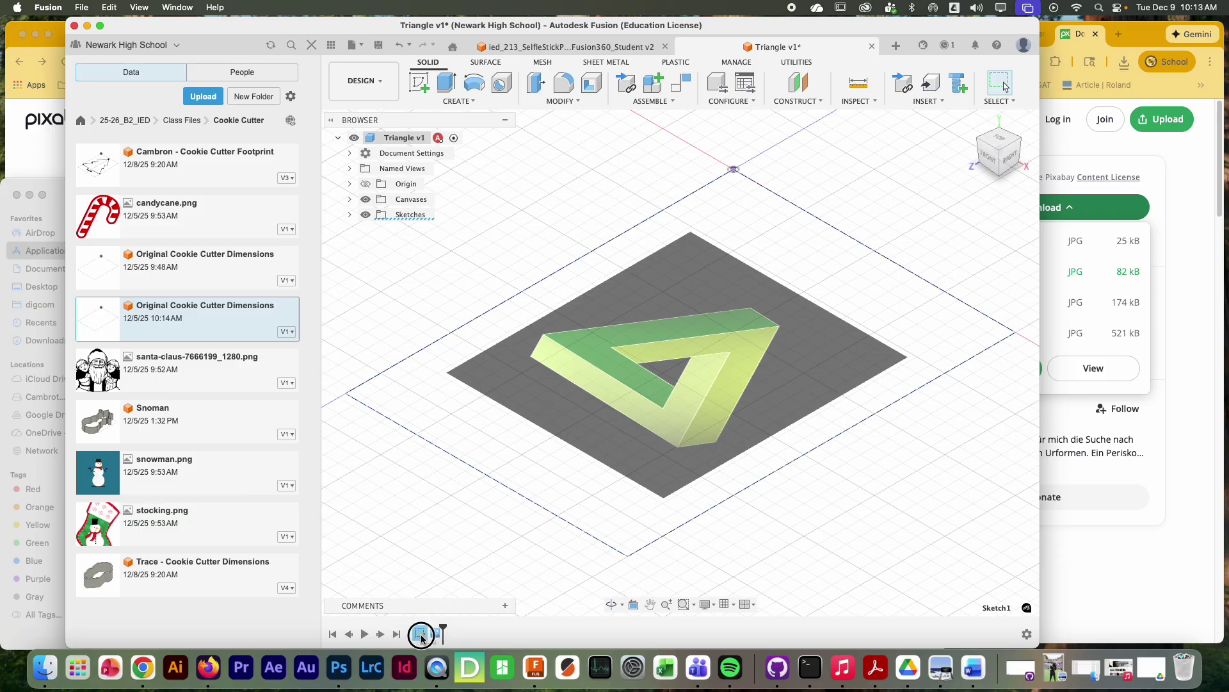
drag(442, 638, 445, 634)
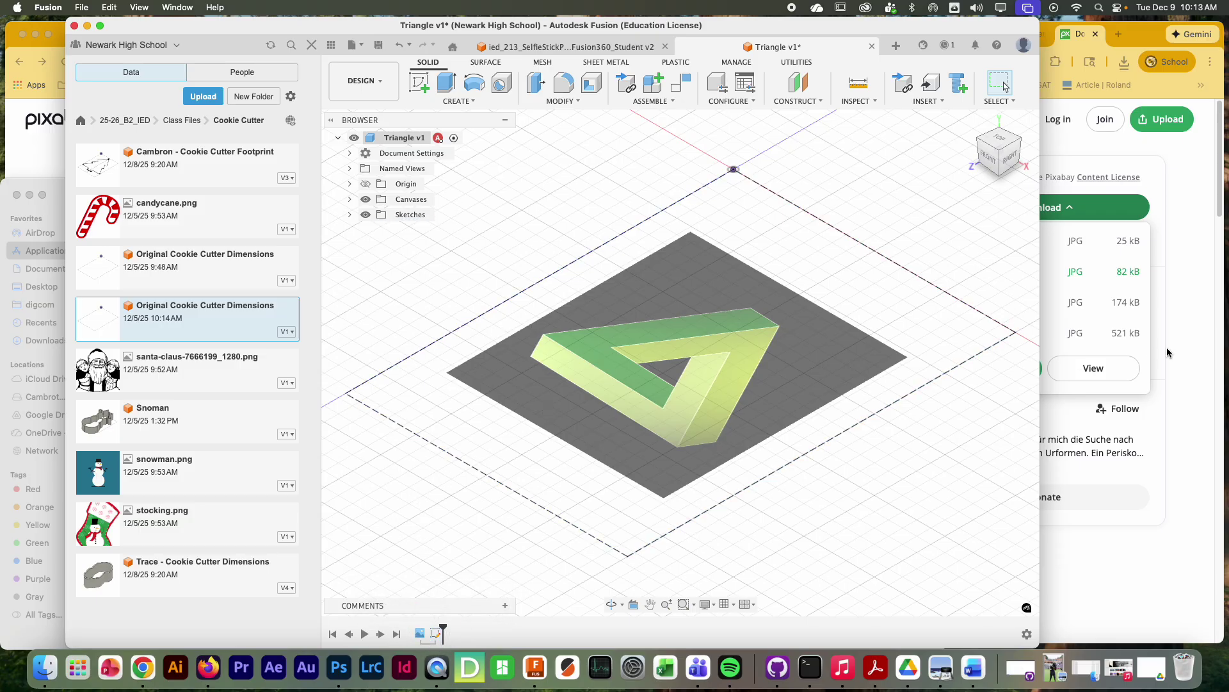
Open Sketch1, containing the dashed rectangle, for editing
click(998, 137)
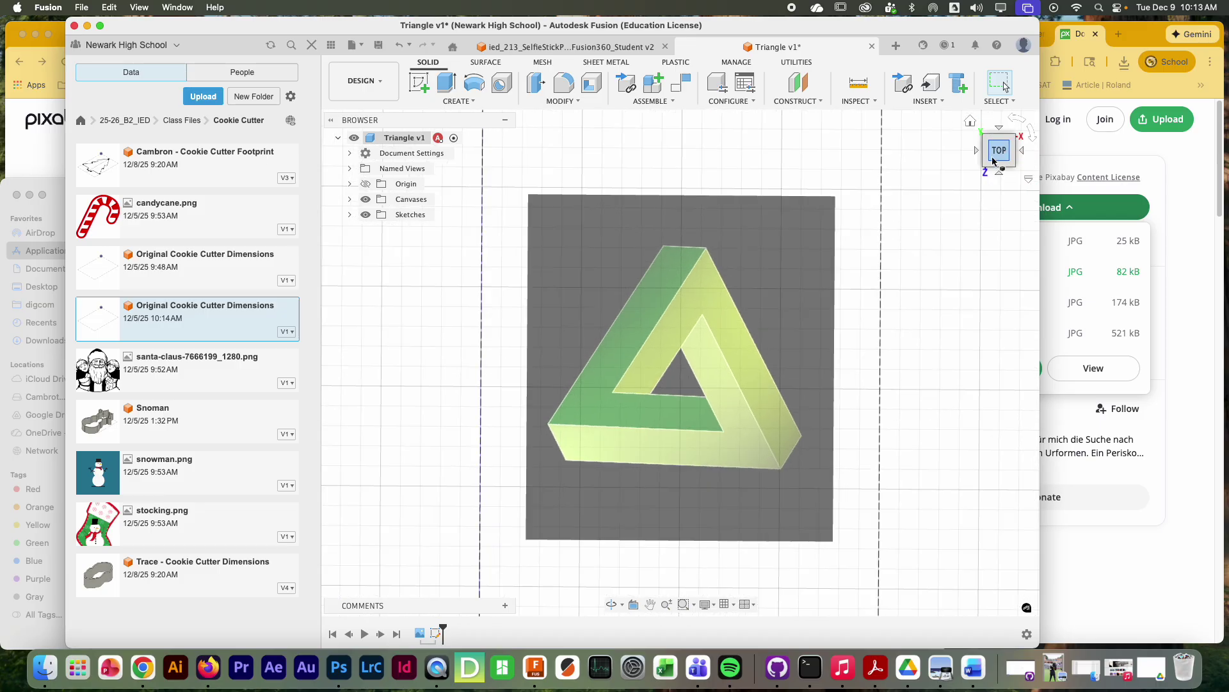
scroll(711, 248, up, 4)
scroll(709, 247, down, 5)
scroll(699, 264, down, 5)
scroll(699, 263, up, 3)
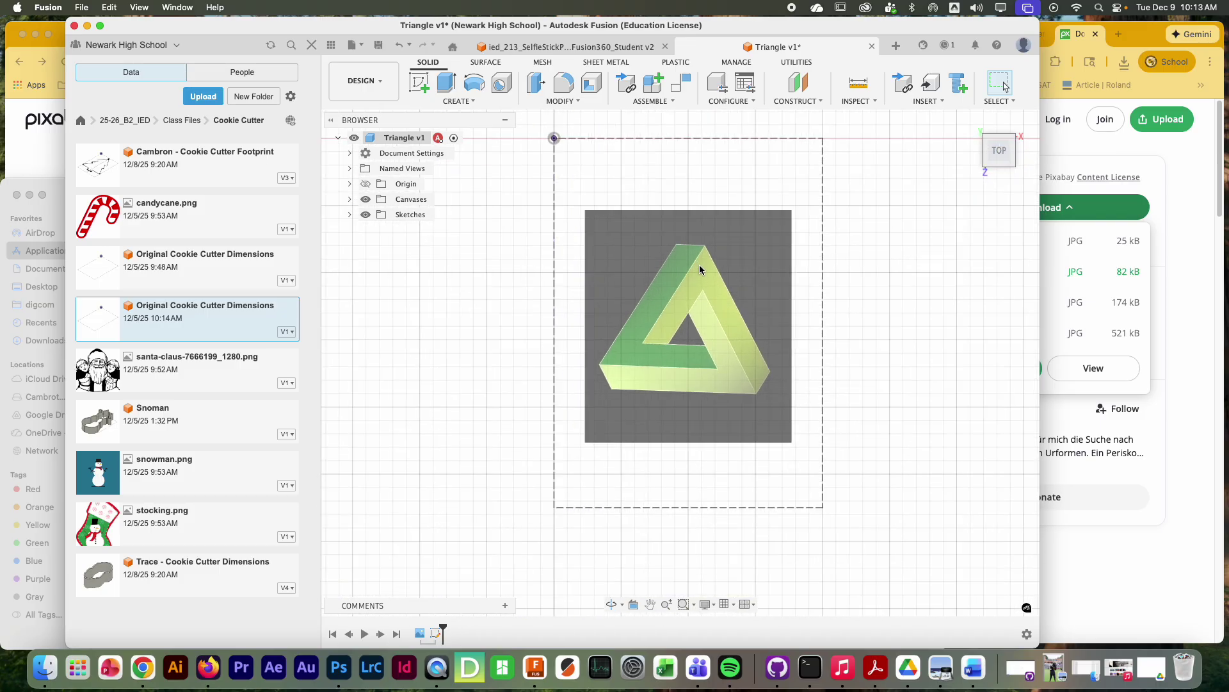
double_click(437, 633)
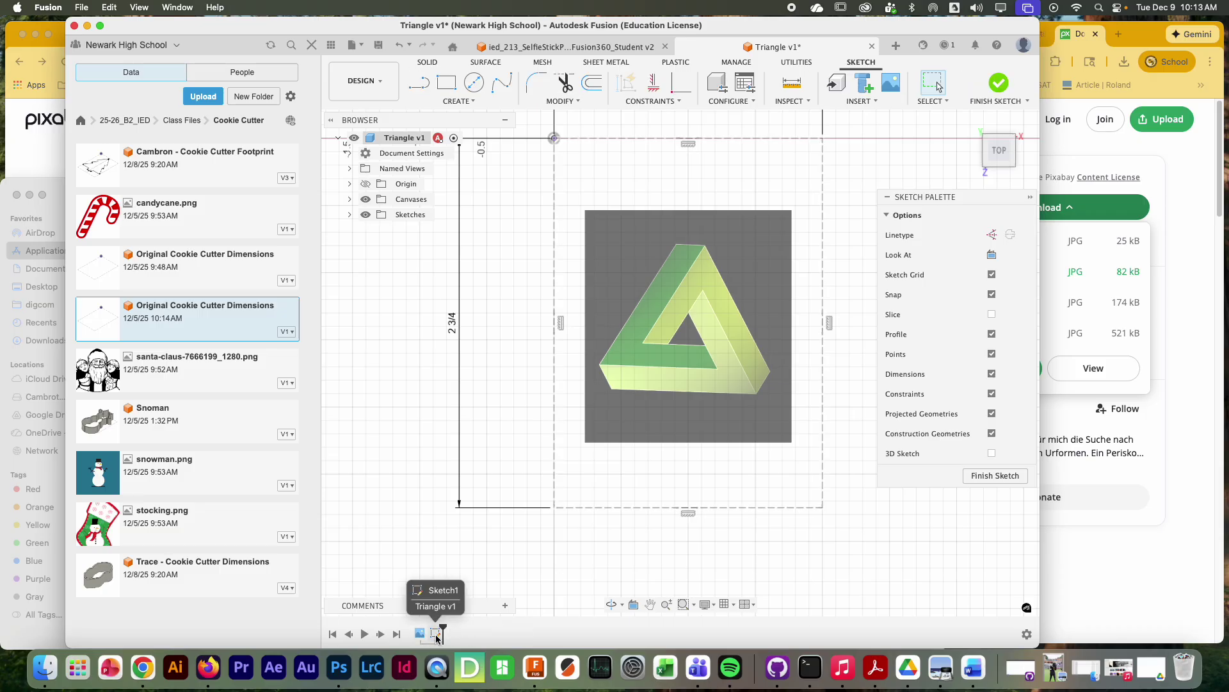
Trace the triangle image's outer outline with six connected lines, closing the profile at the upper-left corner of the tip
click(426, 83)
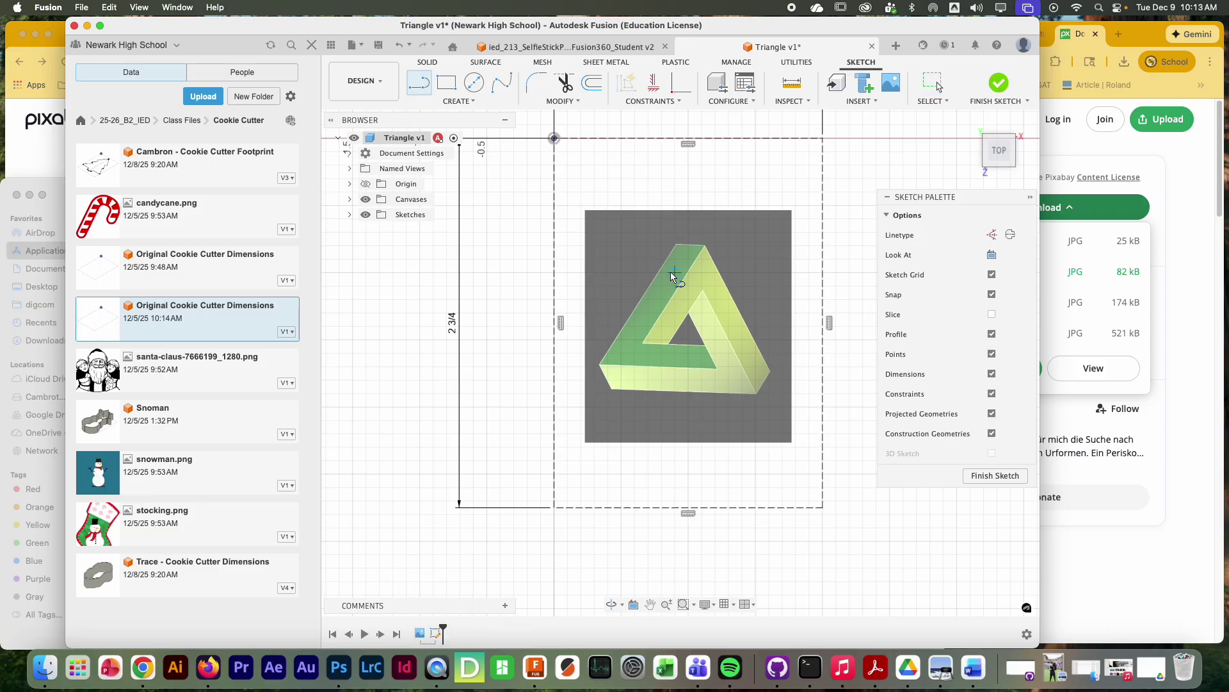
click(676, 245)
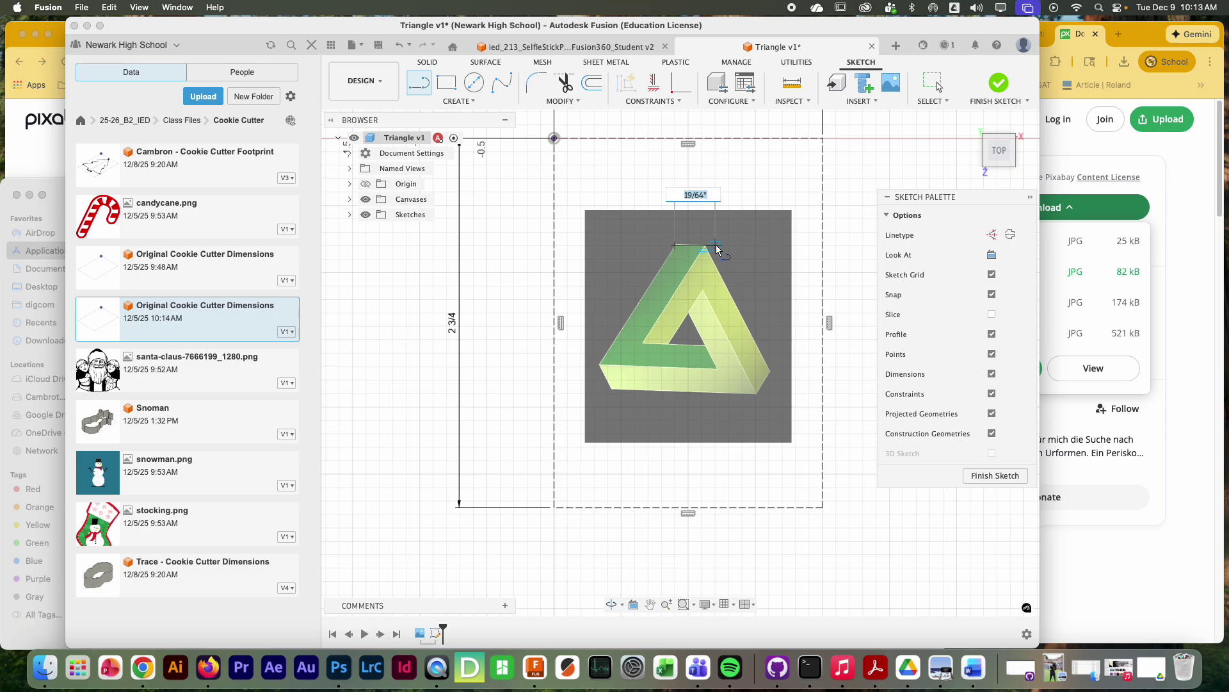
click(703, 245)
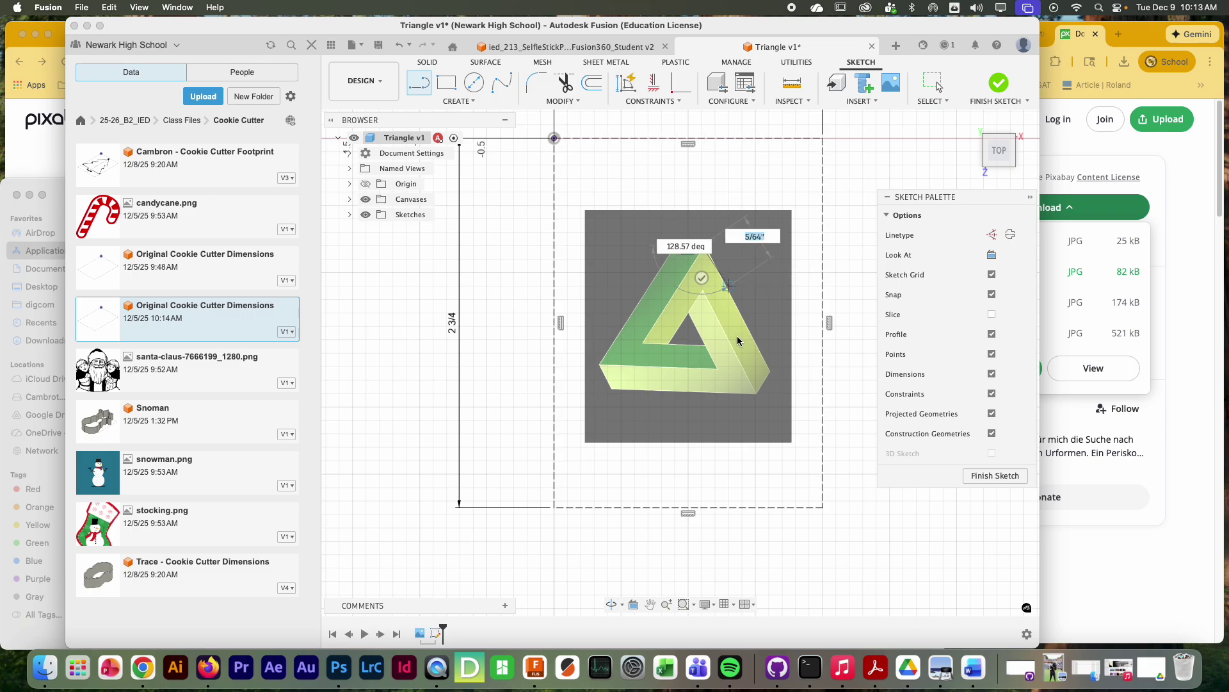
click(771, 373)
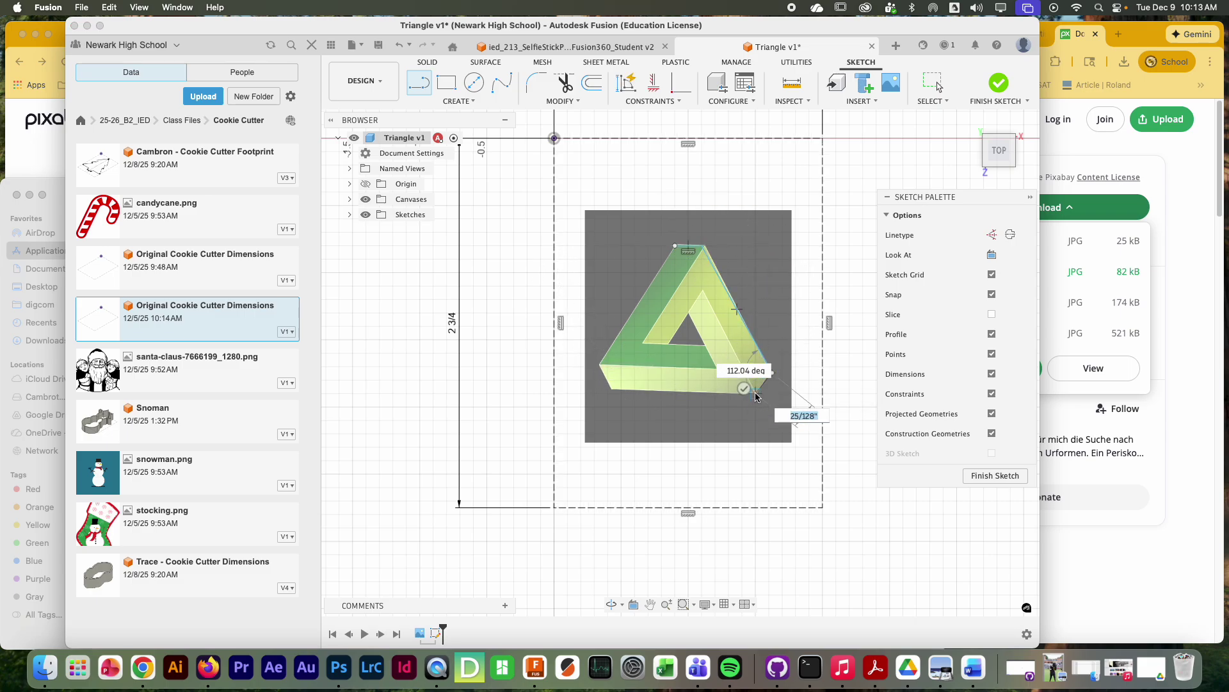
click(755, 393)
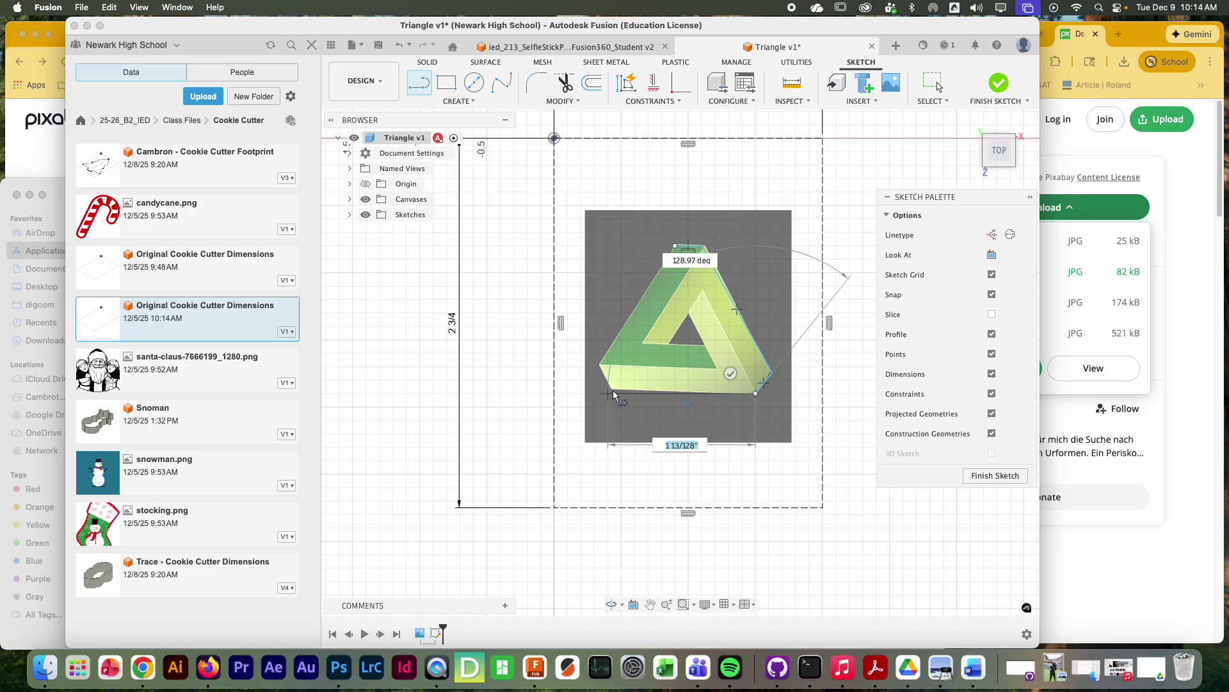
click(613, 393)
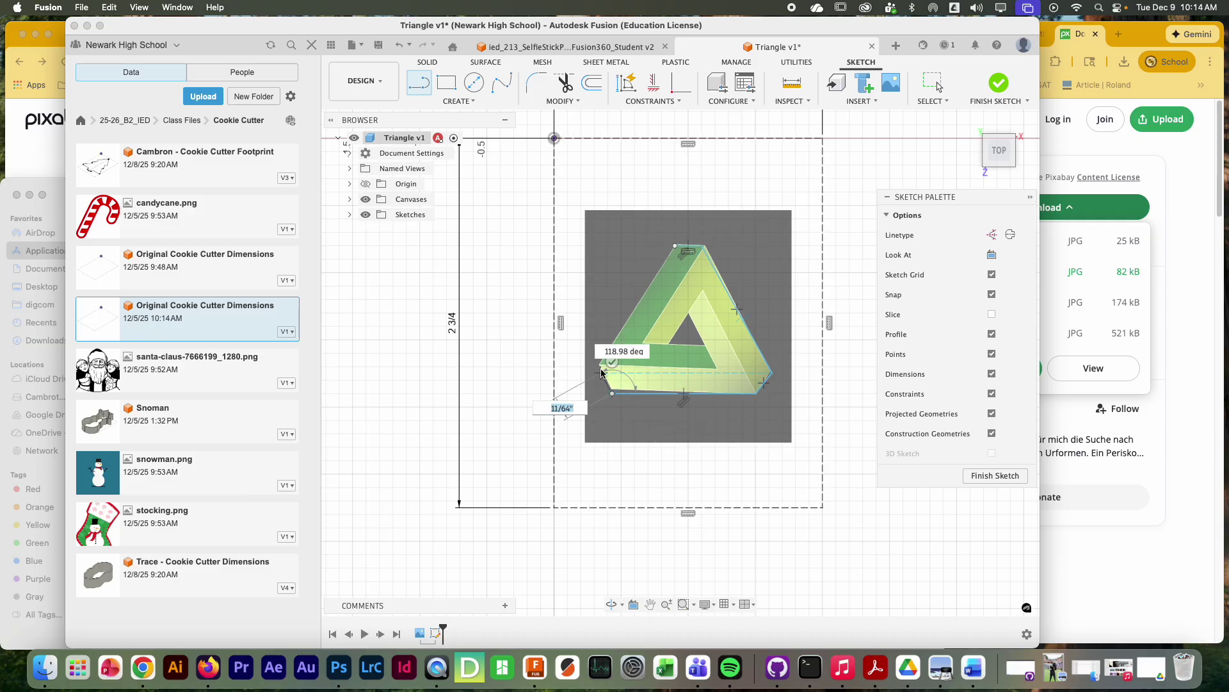
click(597, 367)
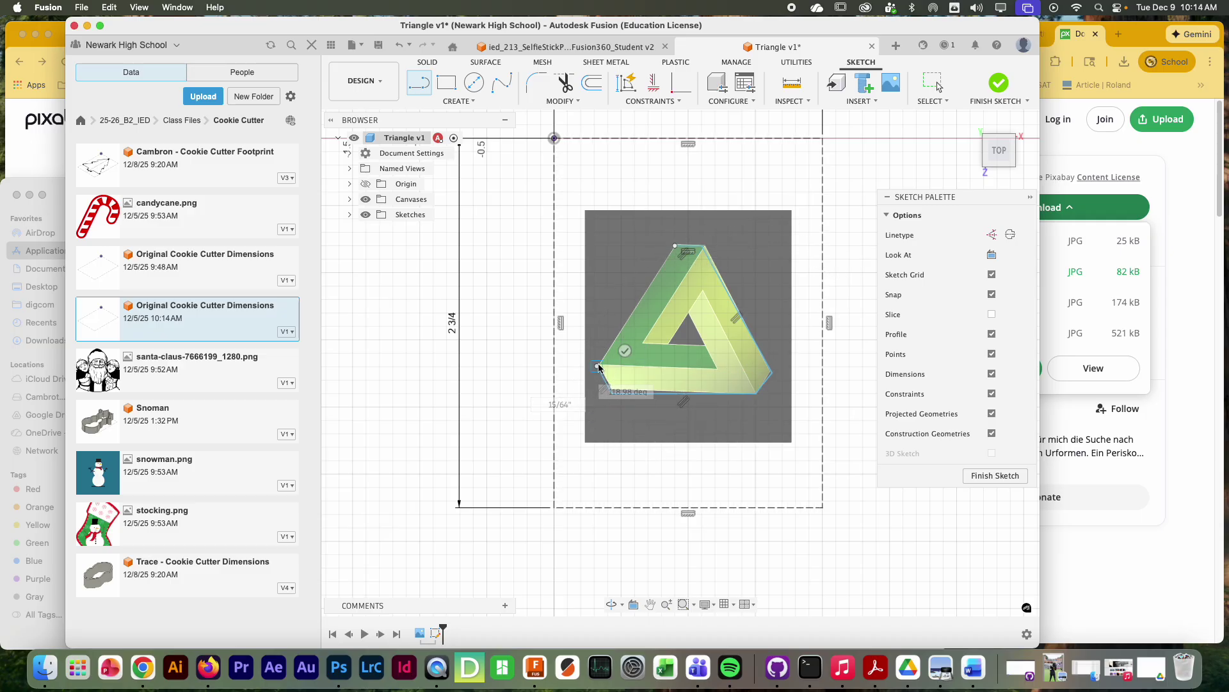
click(676, 245)
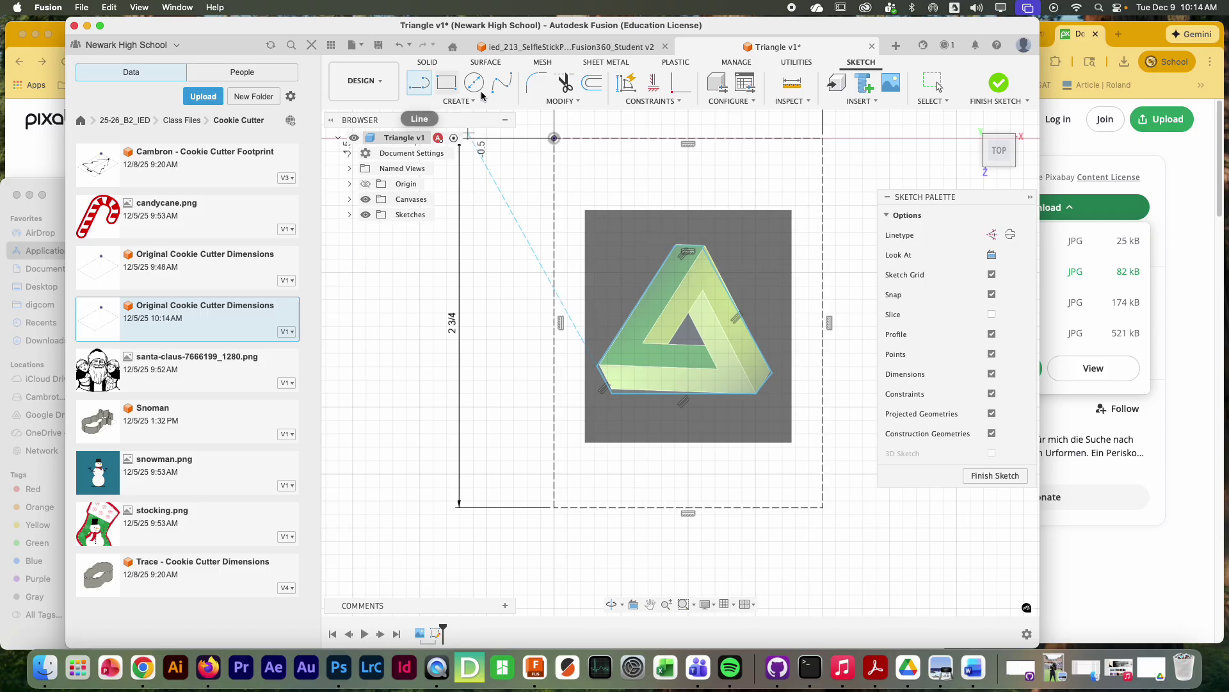
Sketch a closed three-point spline above the canvas image and distort it by pulling its upper tangent handle outward
click(502, 82)
click(635, 178)
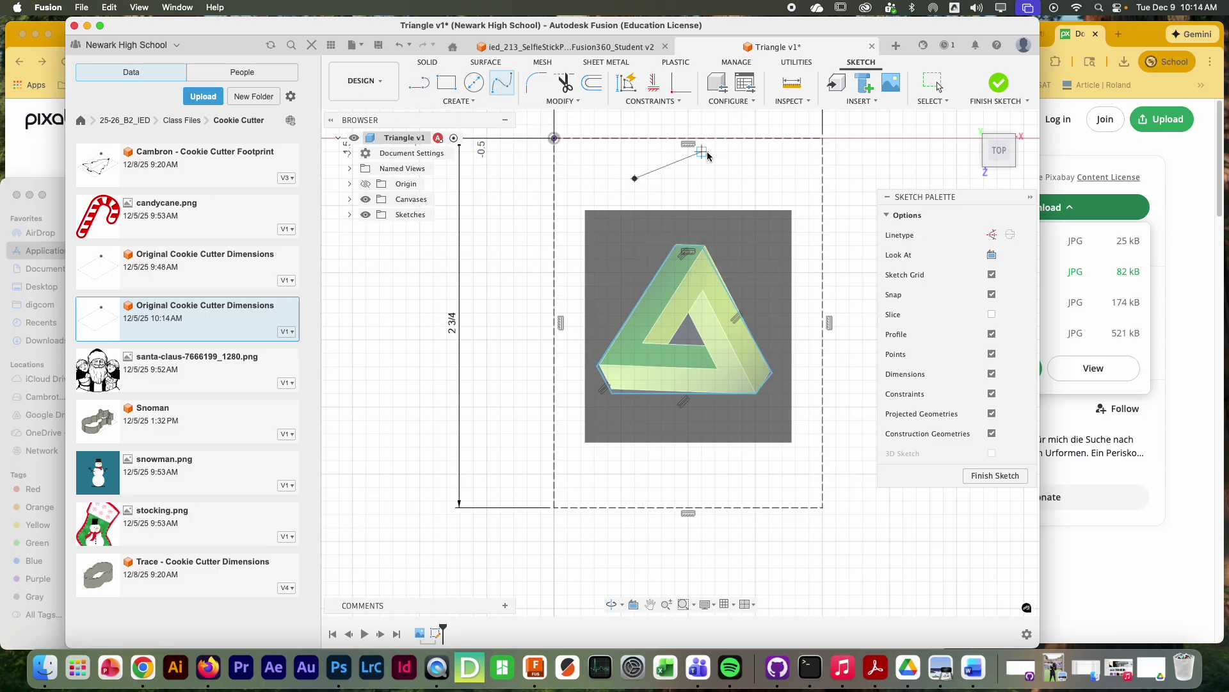
click(713, 158)
click(742, 192)
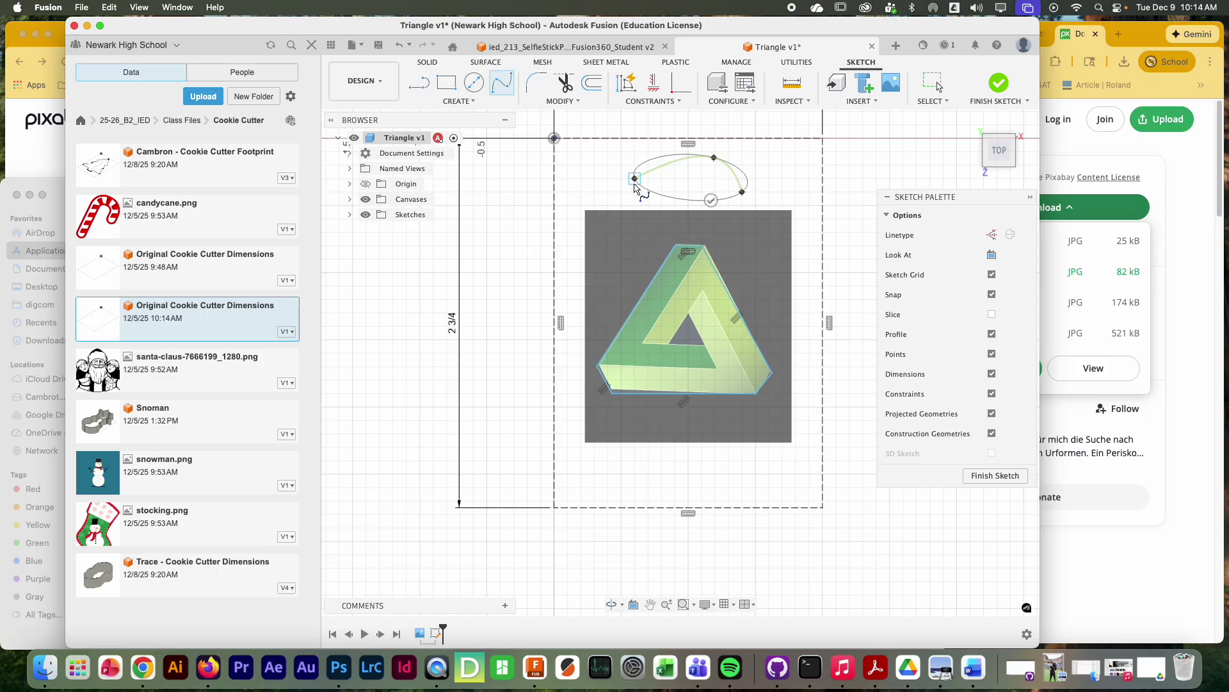
click(634, 182)
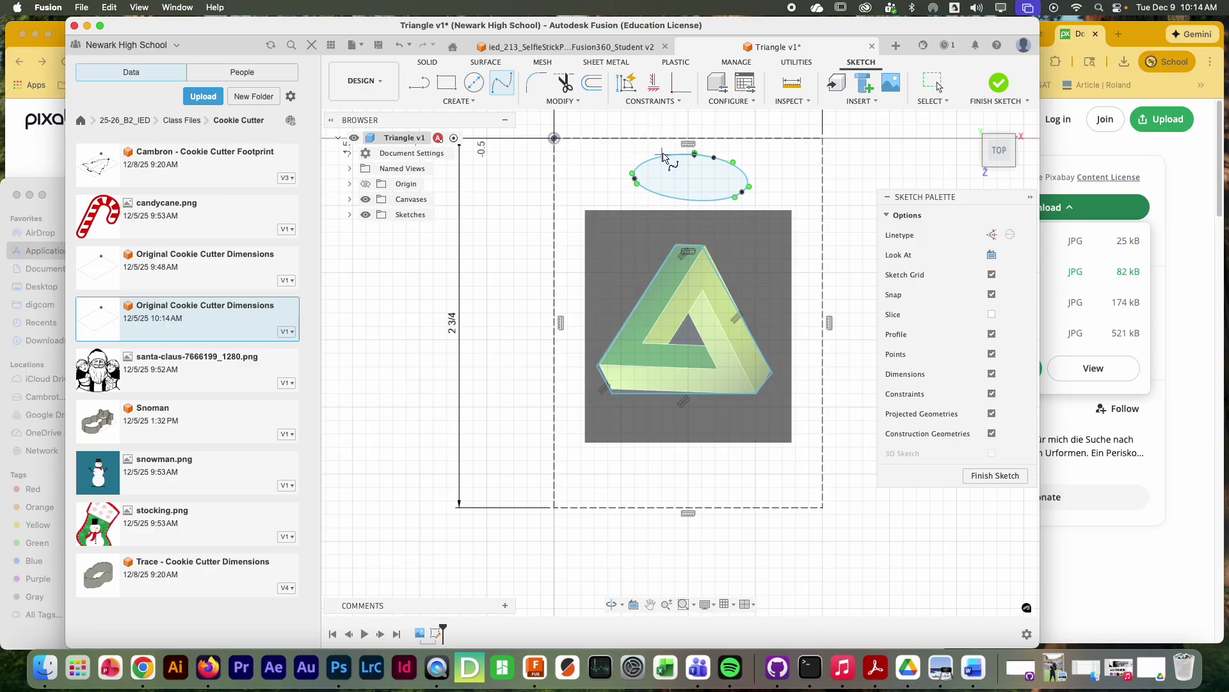
key(Escape)
mouse_move(690, 154)
mouse_down()
mouse_move(736, 137)
mouse_move(674, 149)
mouse_move(692, 157)
mouse_move(662, 136)
mouse_move(686, 126)
mouse_move(758, 142)
mouse_move(709, 194)
mouse_move(736, 166)
mouse_move(780, 195)
mouse_move(607, 157)
mouse_up()
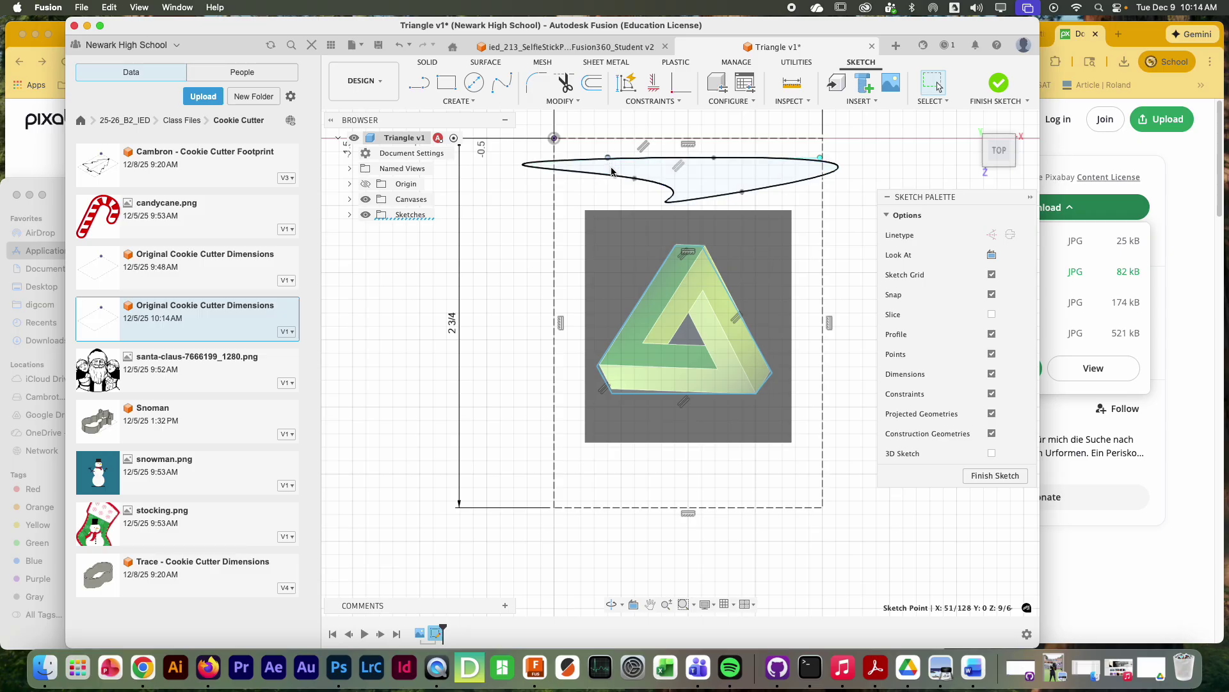
Delete the spline above the canvas image, including its fit points and tangent handle
click(701, 170)
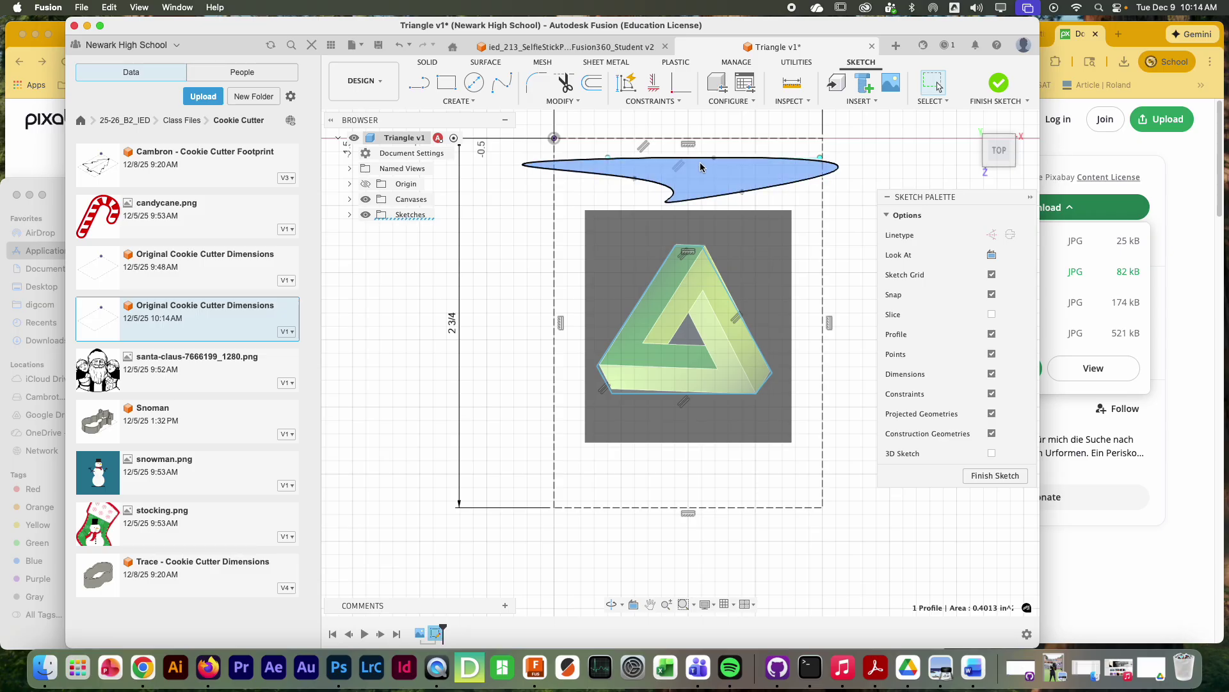
key(Escape)
click(699, 178)
key(Delete)
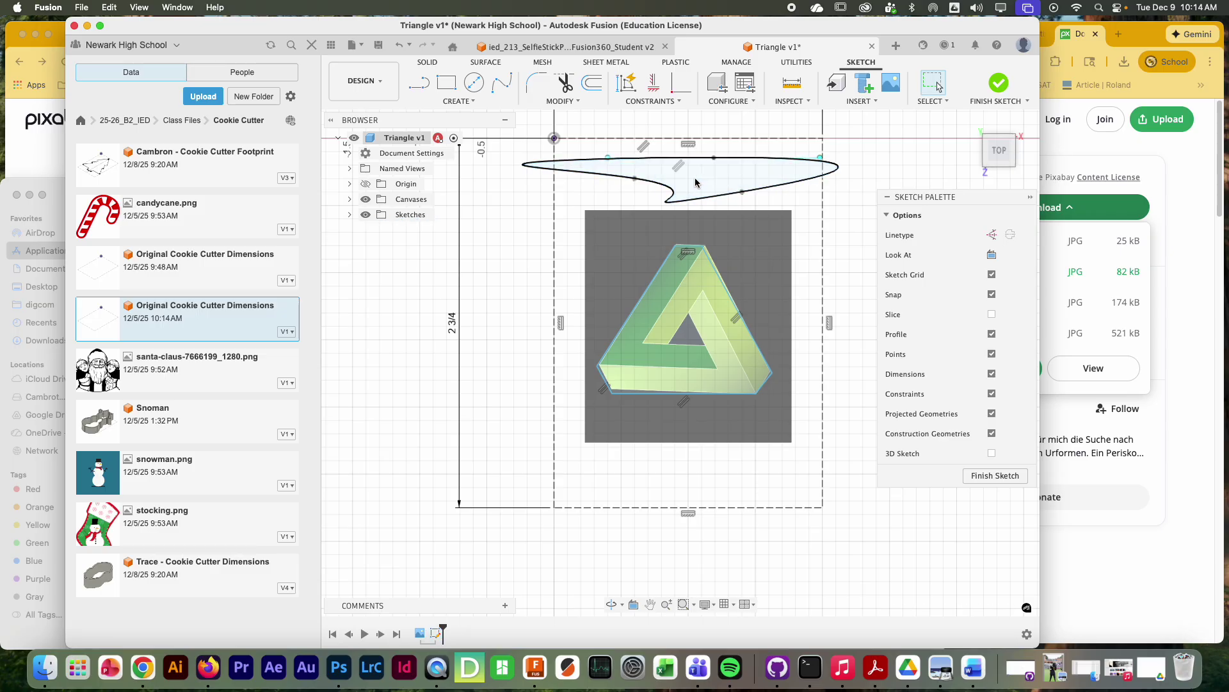
drag(501, 153, 861, 199)
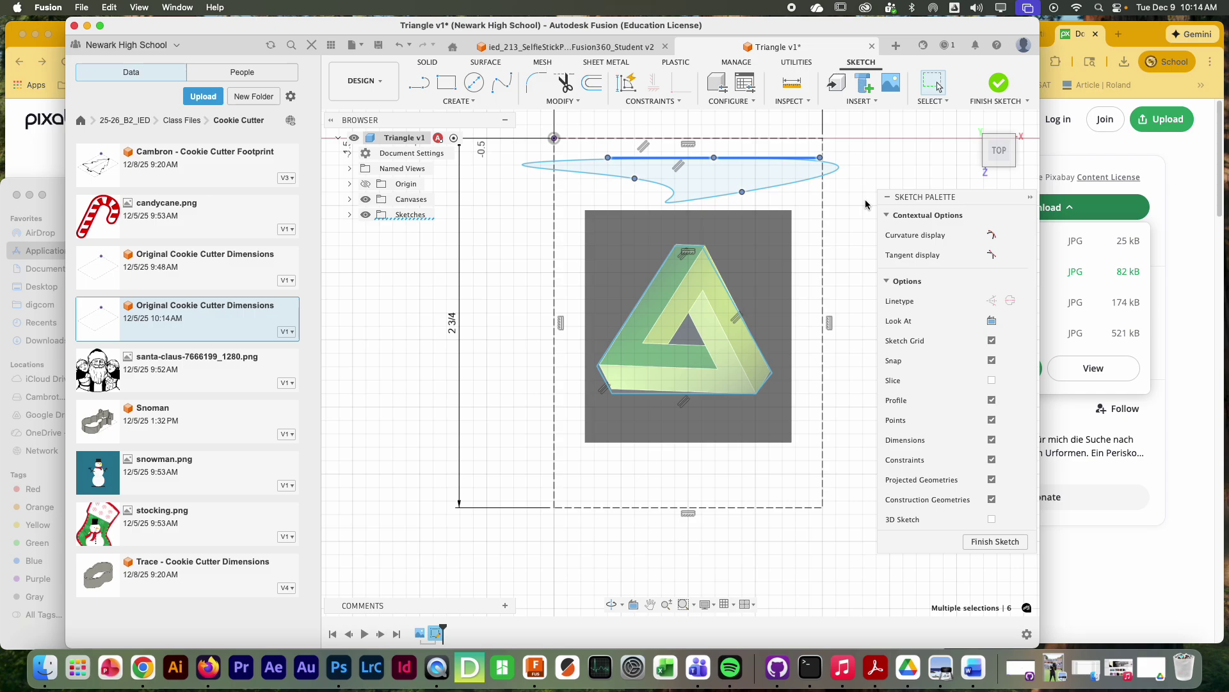
key(Delete)
mouse_move(612, 147)
mouse_down()
mouse_move(801, 198)
mouse_move(816, 216)
mouse_up()
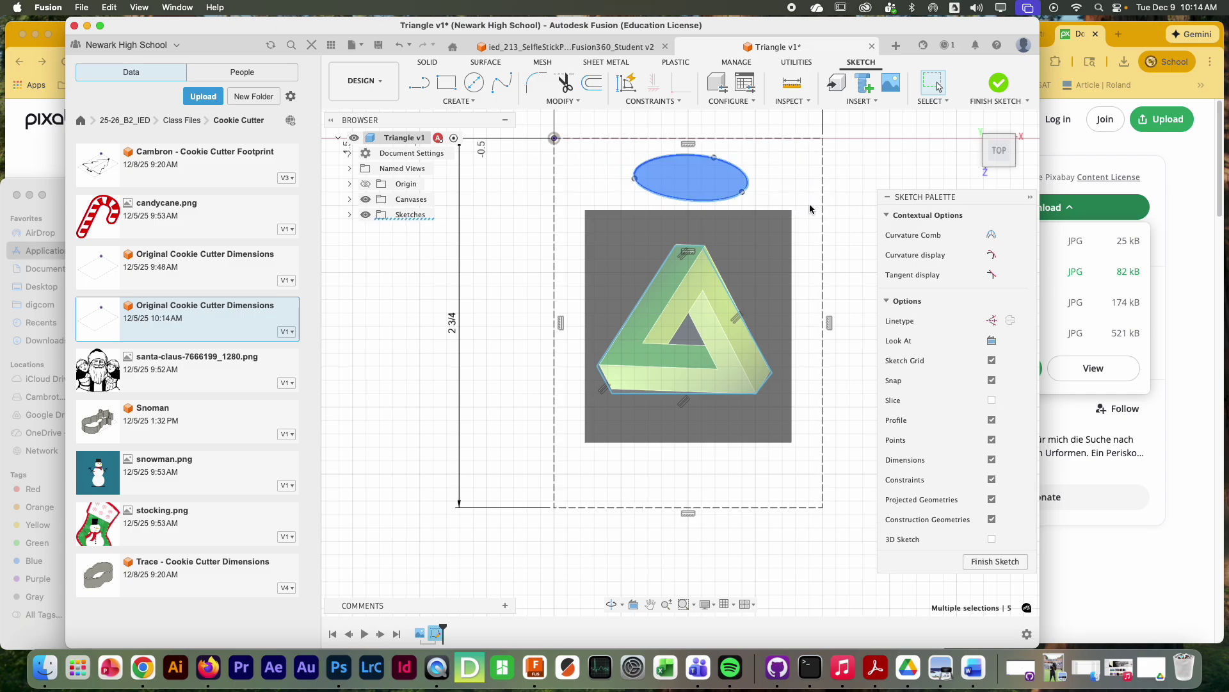
key(Delete)
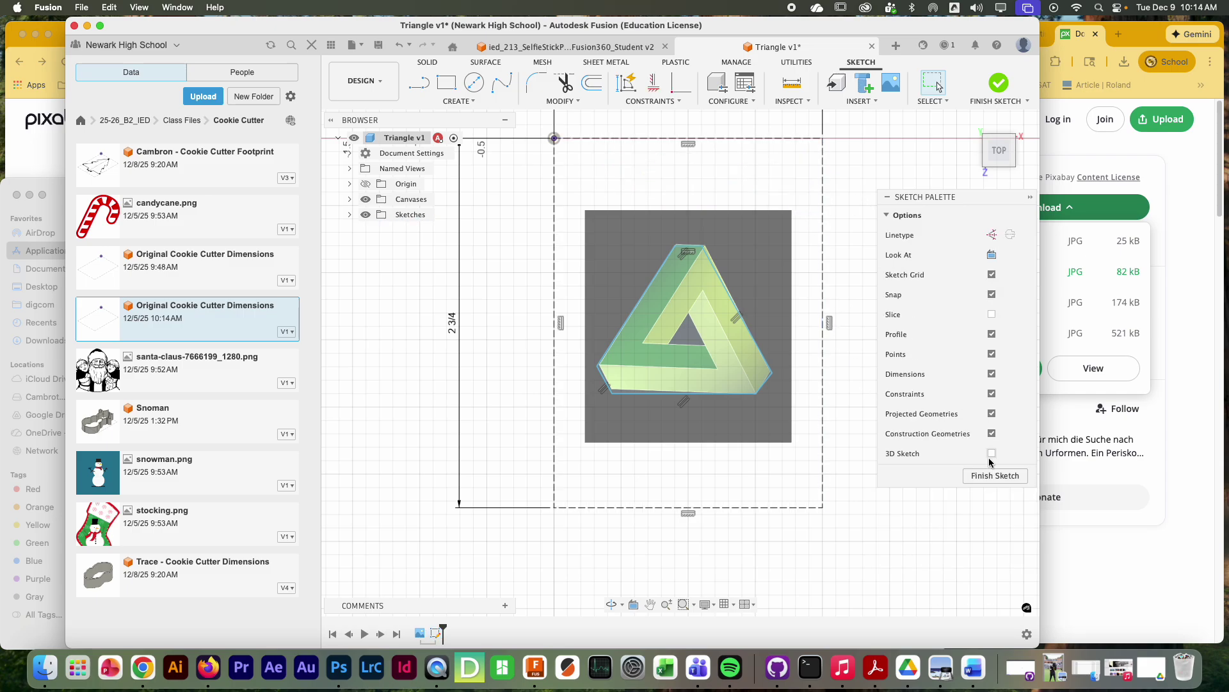
Finish the sketch and hide the canvas, keeping the sketch visible
click(995, 475)
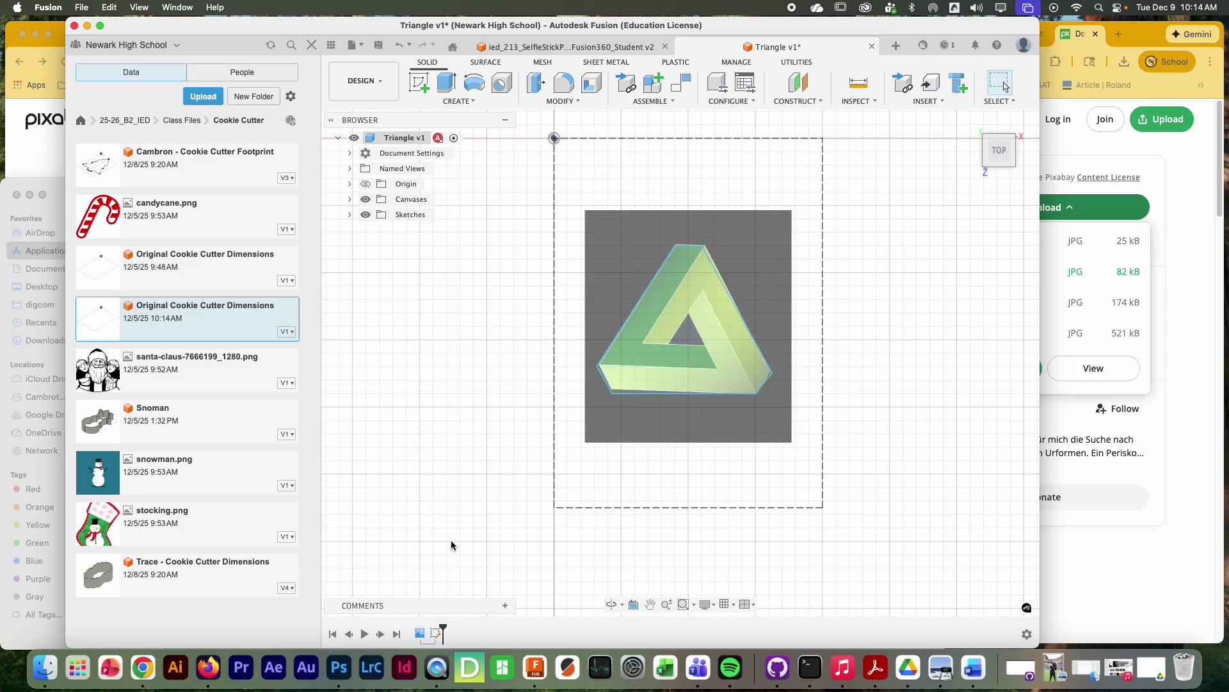
click(366, 214)
click(365, 215)
click(365, 199)
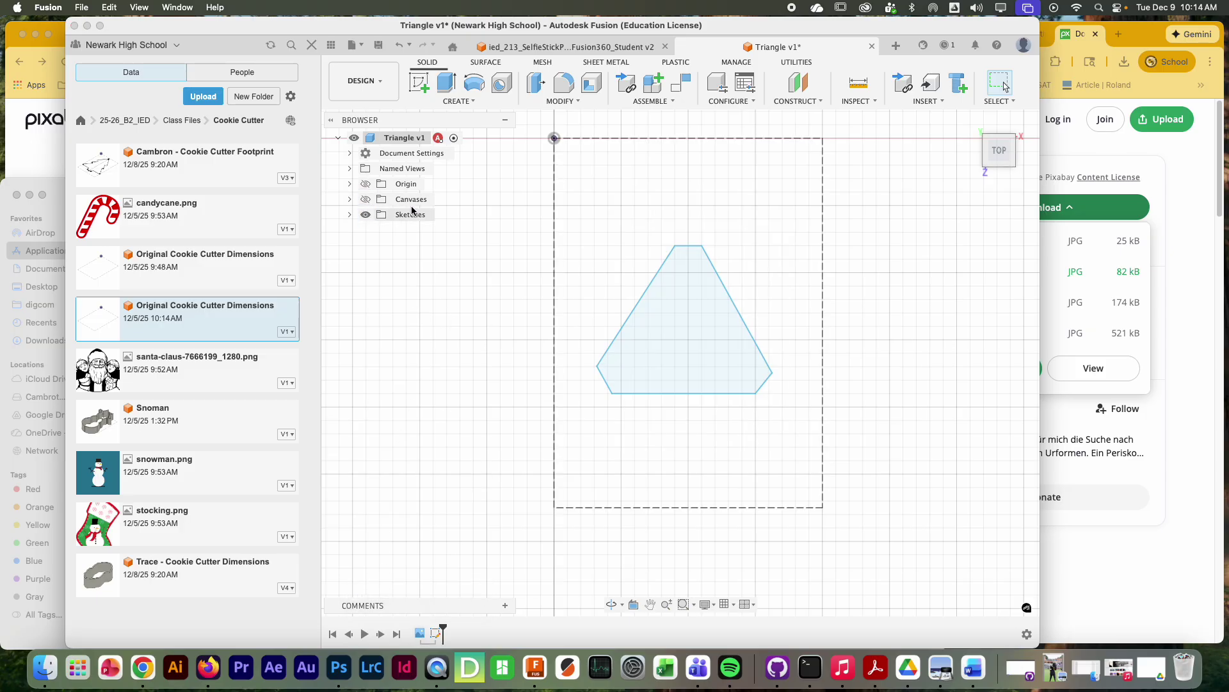
Extrude the traced triangle profile 0.75 in on one side as a new body
click(455, 87)
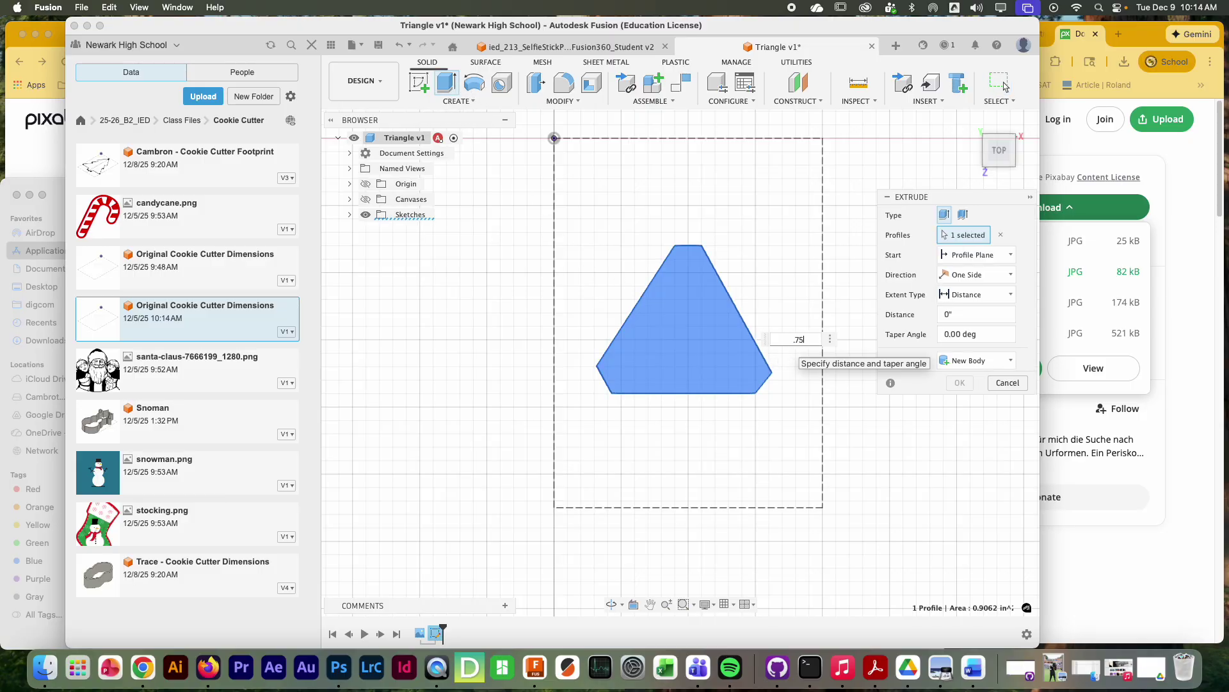
text(.75)
key(Return)
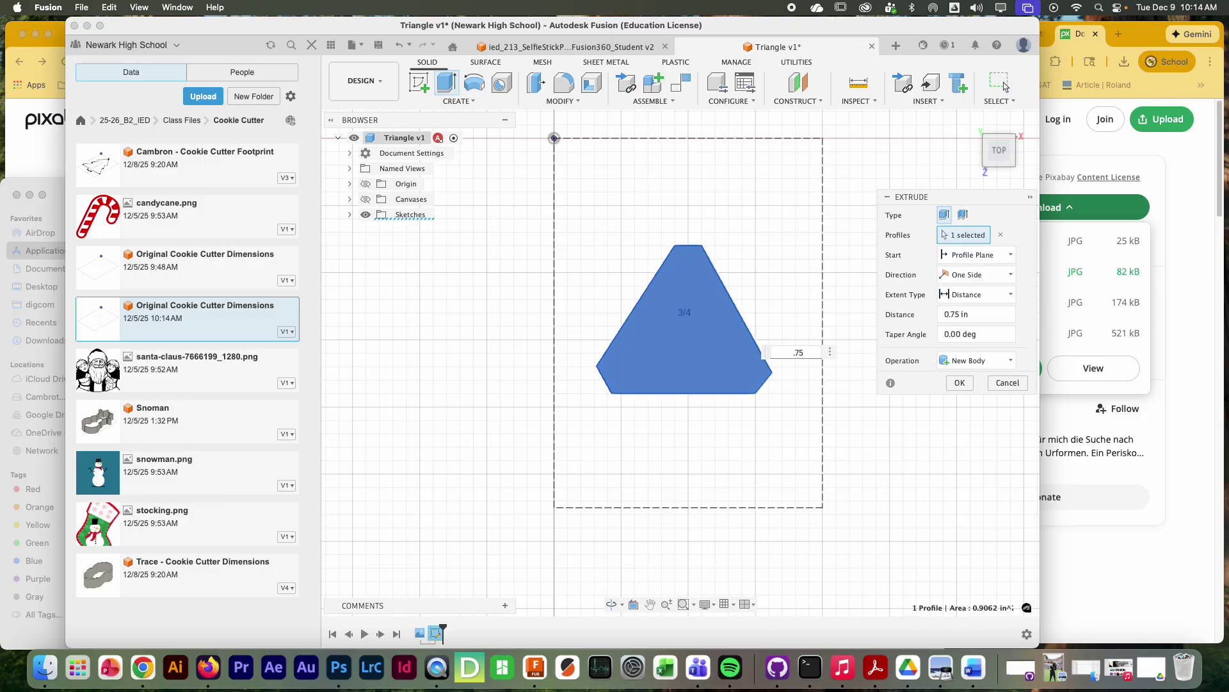
click(959, 383)
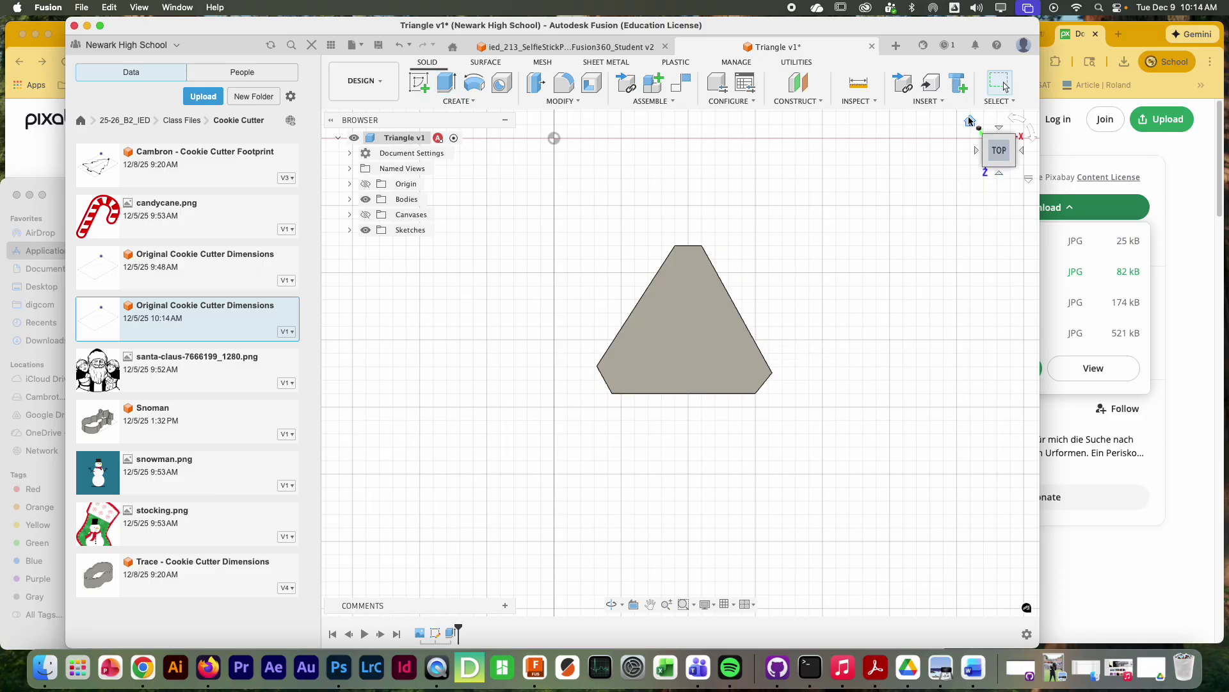
Shell the triangle body with its top and bottom faces removed, using an inside thickness of 0.075 in
click(970, 121)
scroll(859, 238, down, 3)
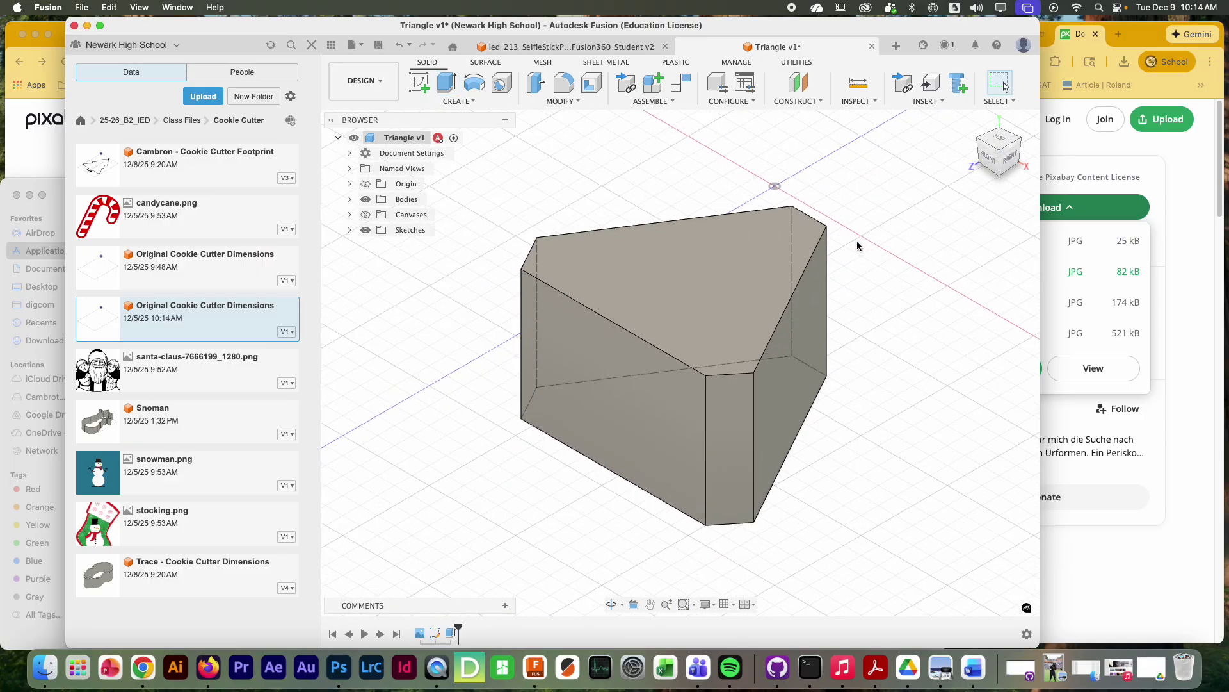
scroll(850, 254, down, 3)
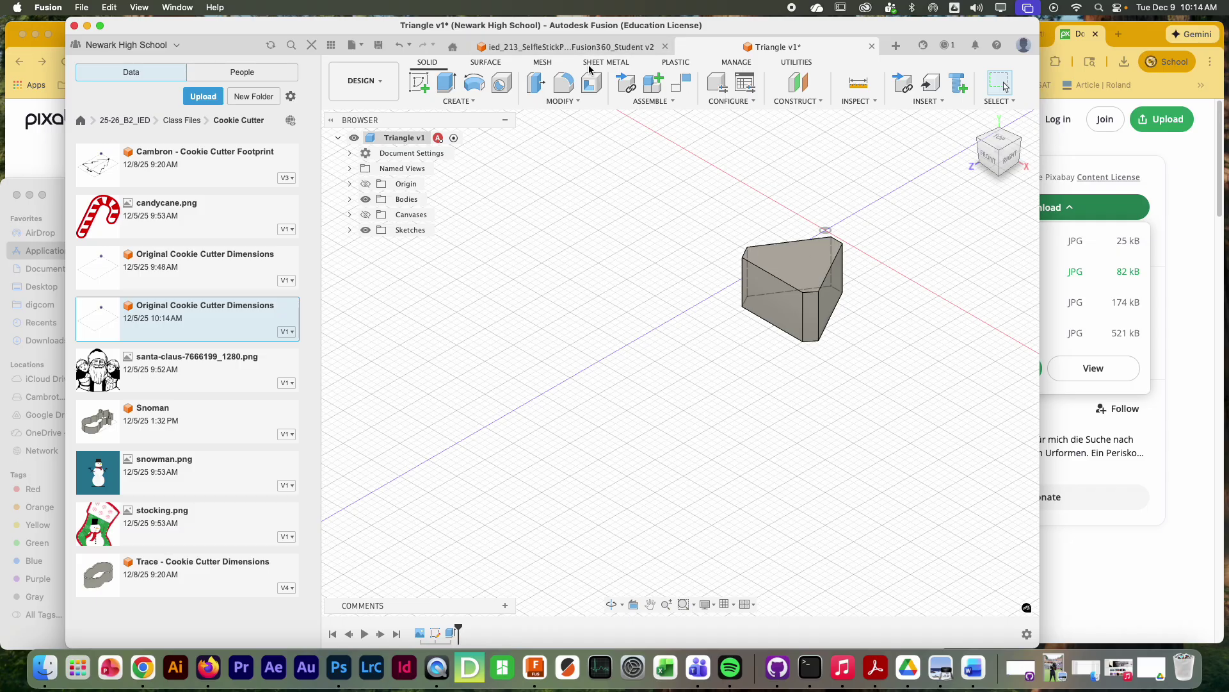
click(794, 281)
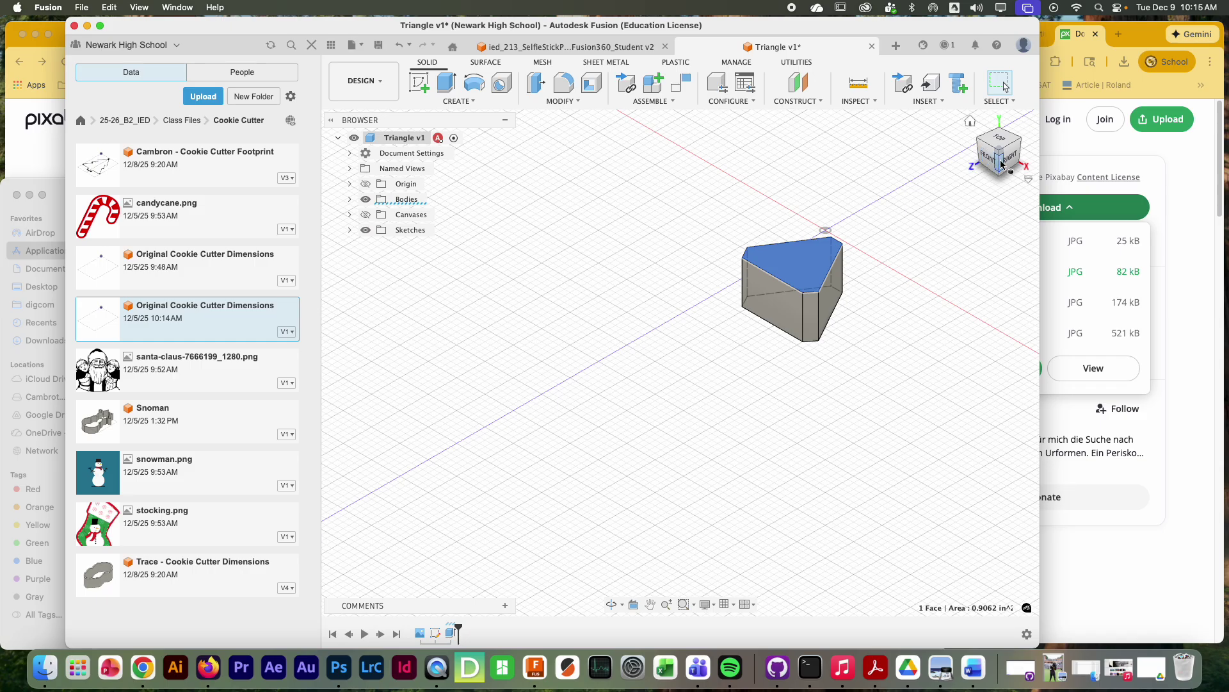
drag(1002, 159, 994, 106)
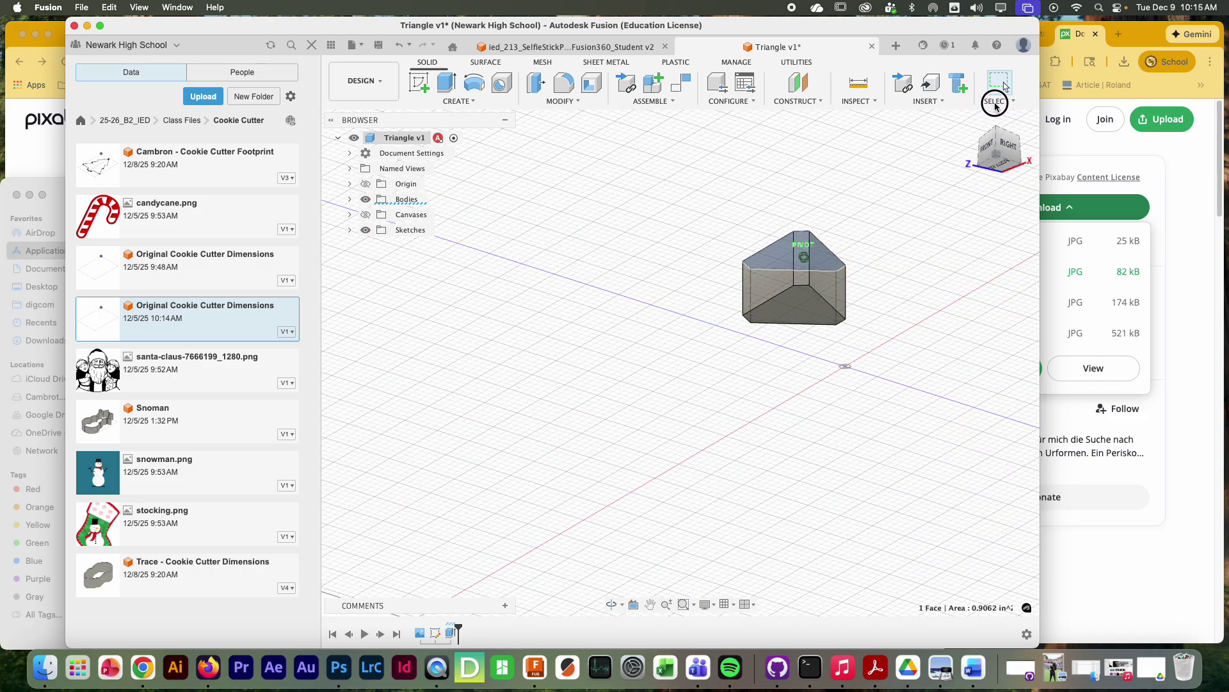
shift+click(799, 301)
click(587, 92)
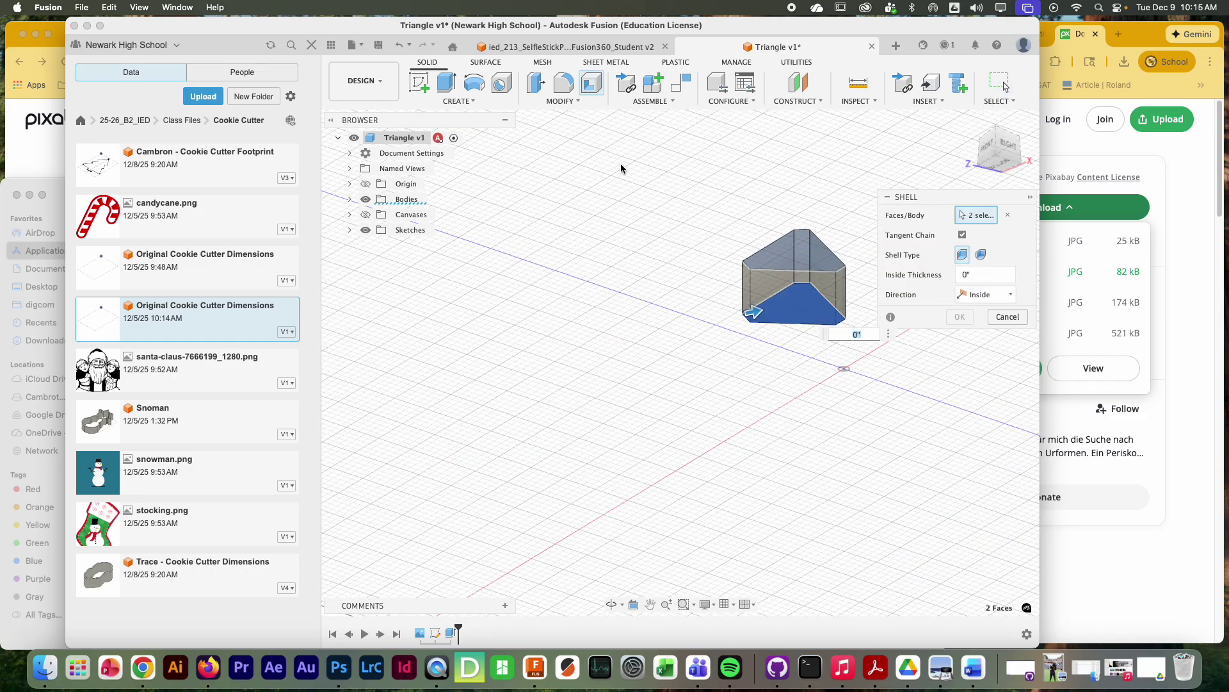
click(978, 279)
text(.075)
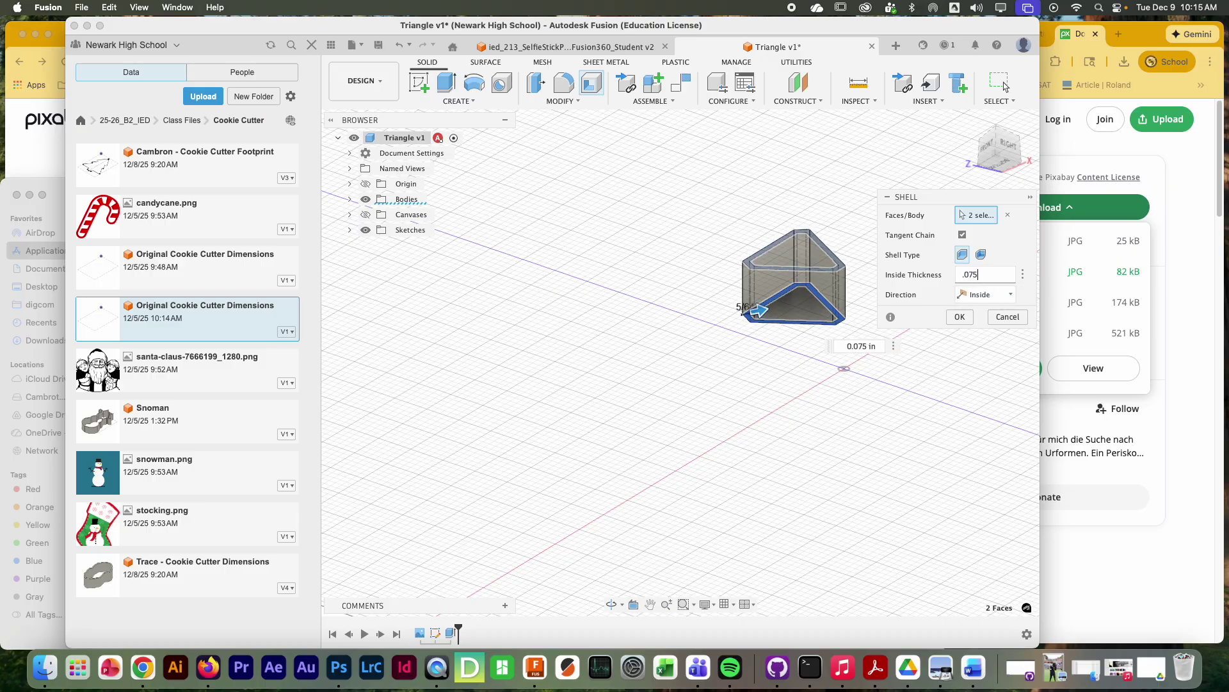
click(962, 317)
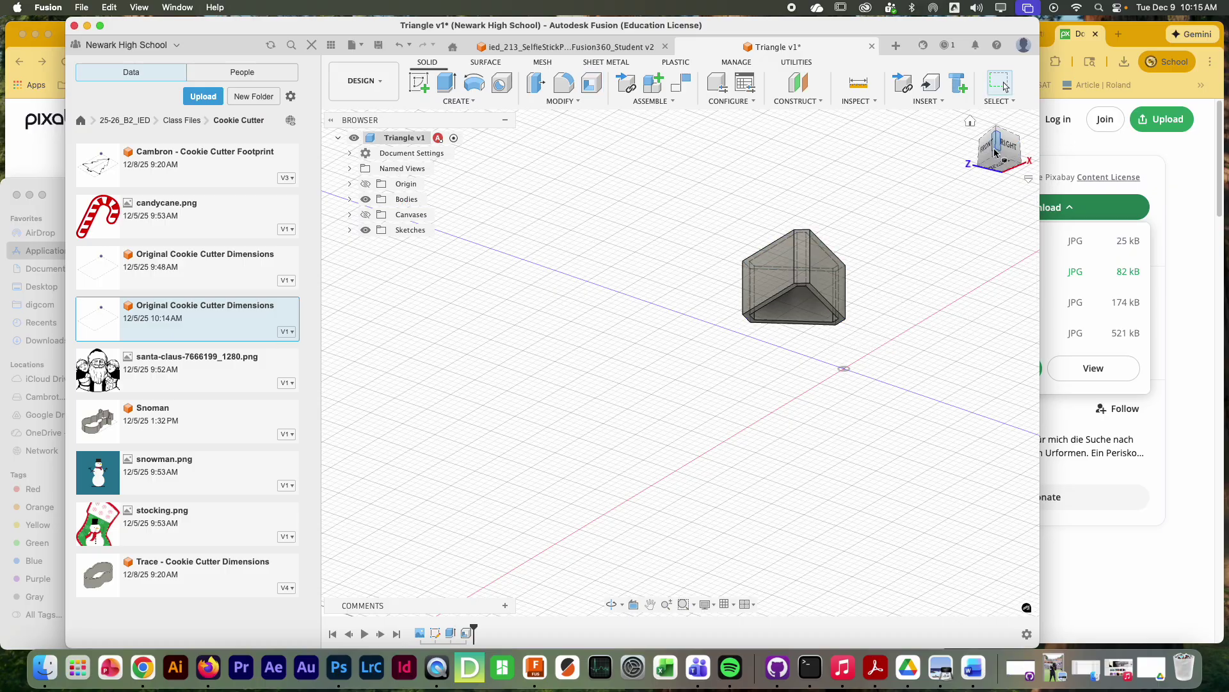
Examine the shelled triangle cookie cutter from above, checking its open interior and wall thickness
click(997, 173)
mouse_move(999, 174)
shift+middle_down()
mouse_move(1007, 208)
mouse_move(1057, 217)
mouse_move(998, 266)
shift+middle_up()
scroll(932, 310, up, 5)
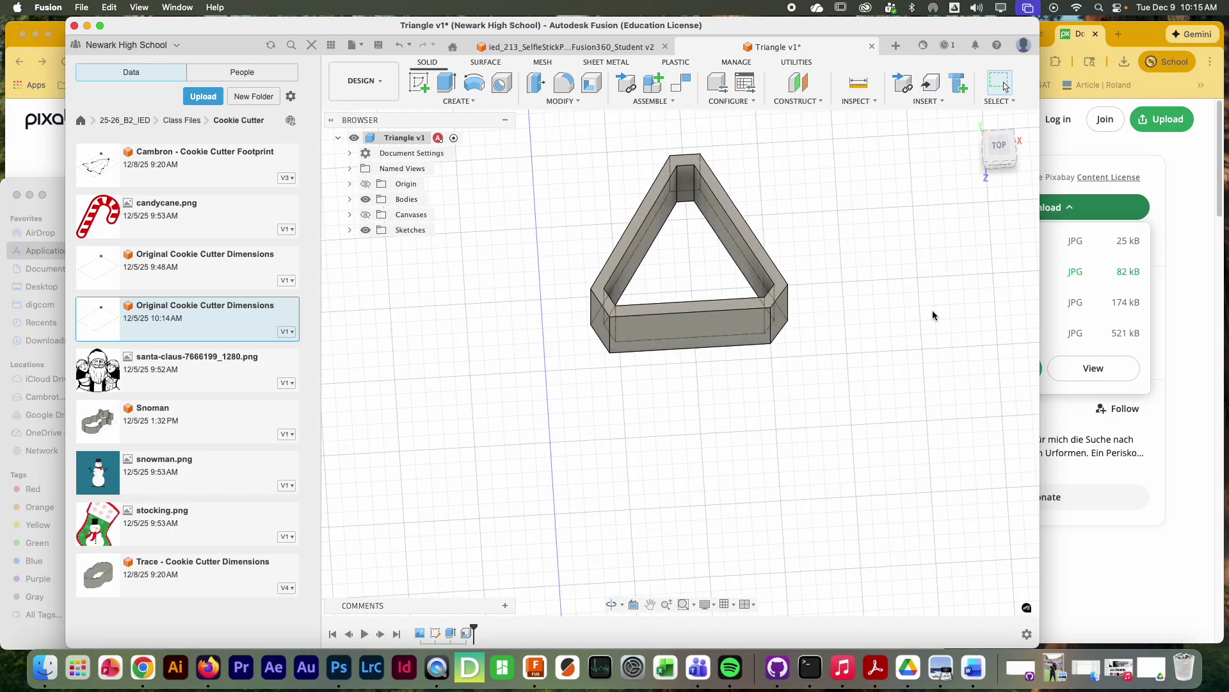
scroll(828, 204, up, 1)
scroll(823, 230, down, 3)
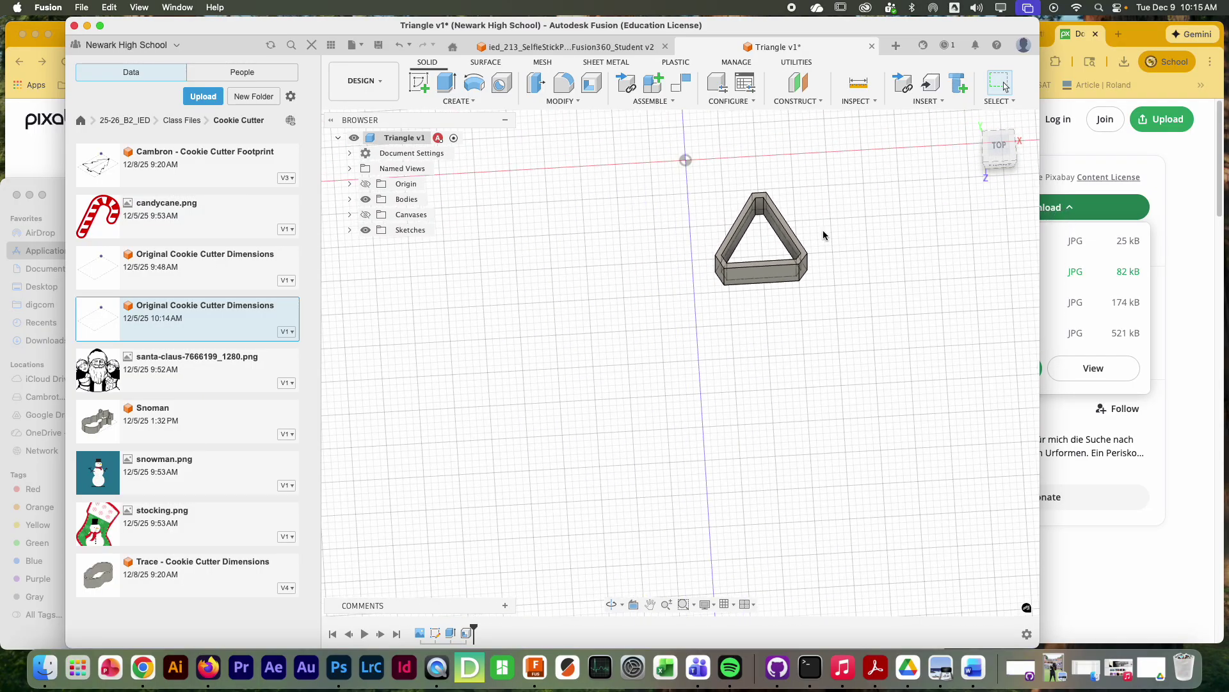
scroll(823, 229, up, 3)
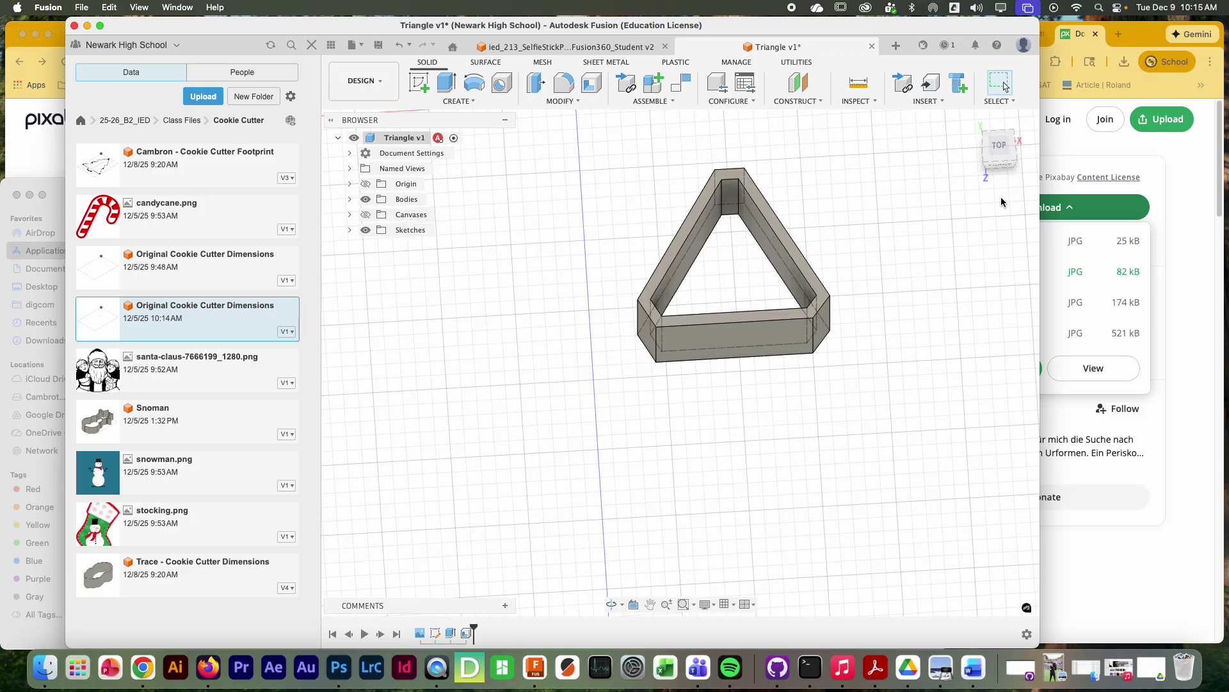
scroll(929, 253, down, 3)
scroll(856, 308, down, 3)
scroll(812, 336, up, 2)
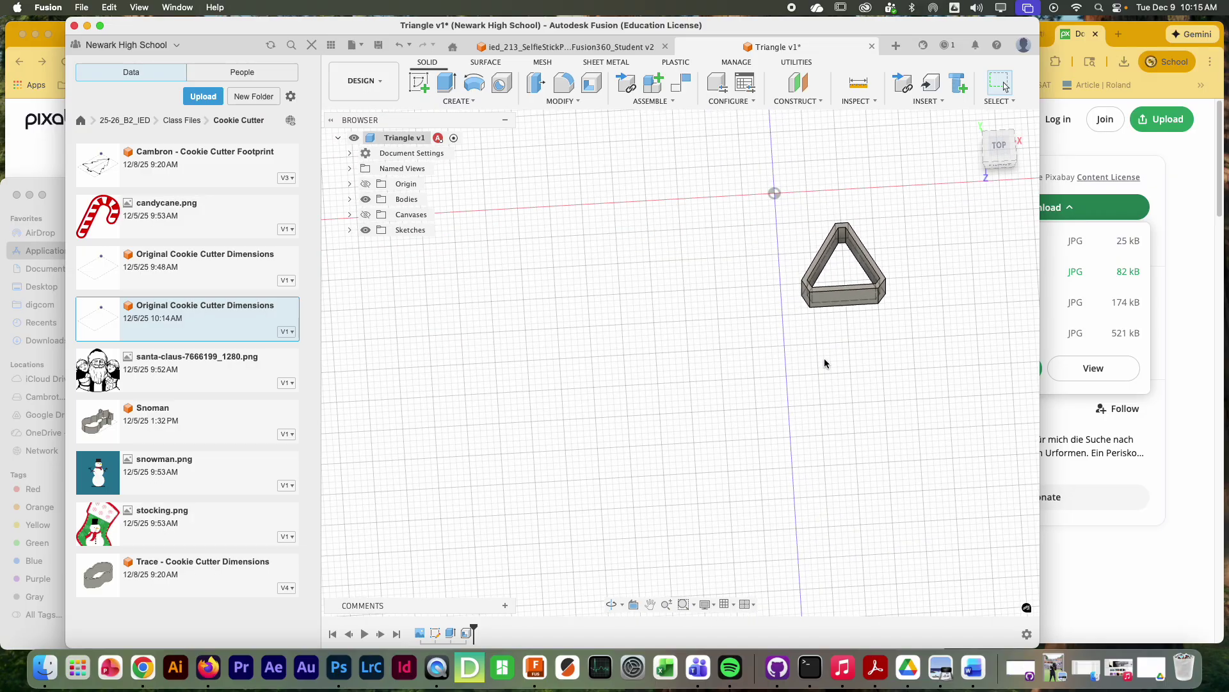
scroll(824, 358, up, 3)
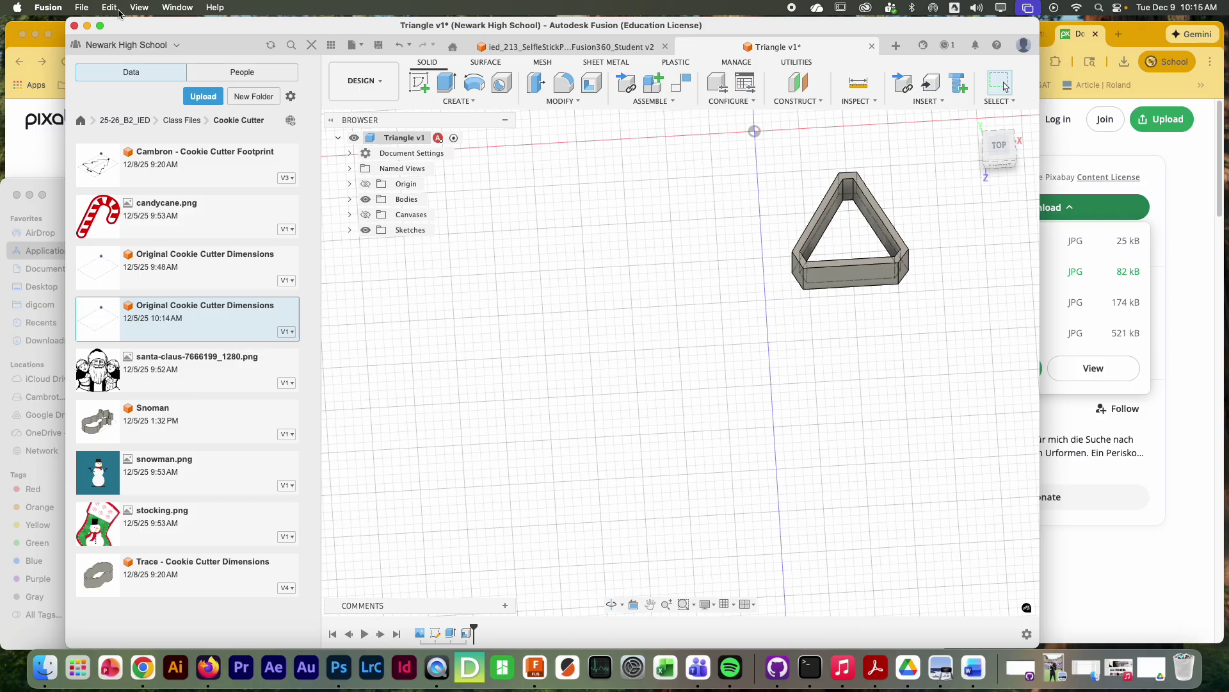
Turn on link sharing for the latest version of the Triangle design and copy the share link
click(82, 7)
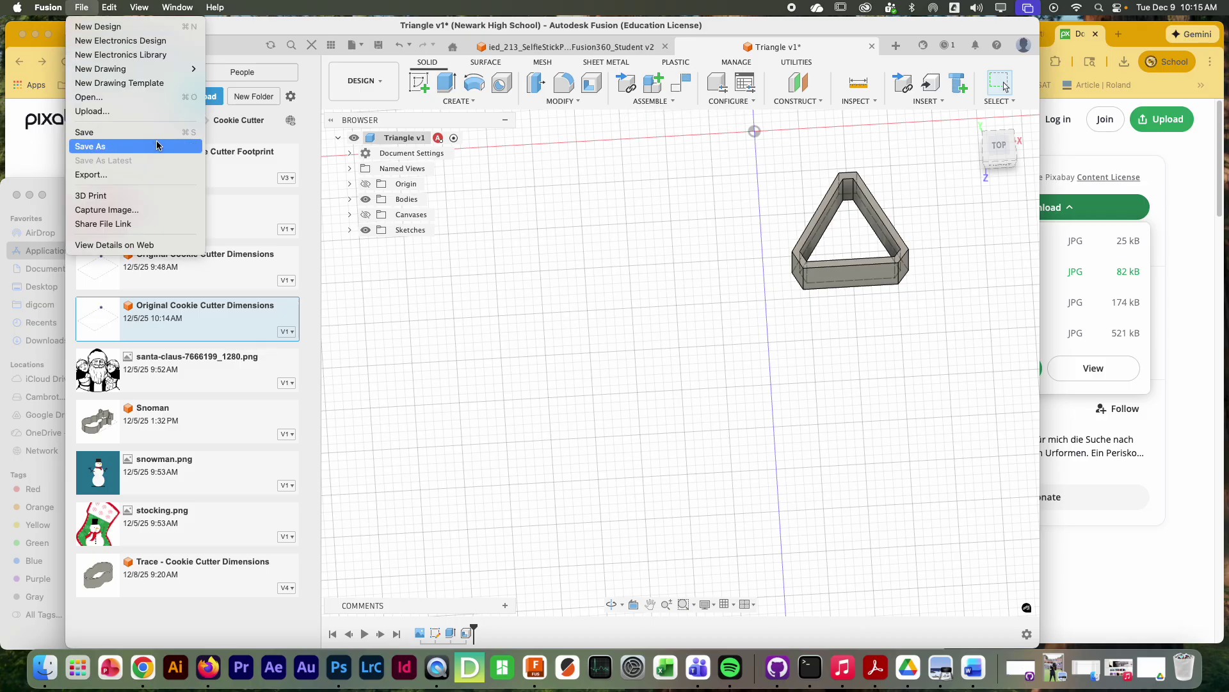
click(216, 230)
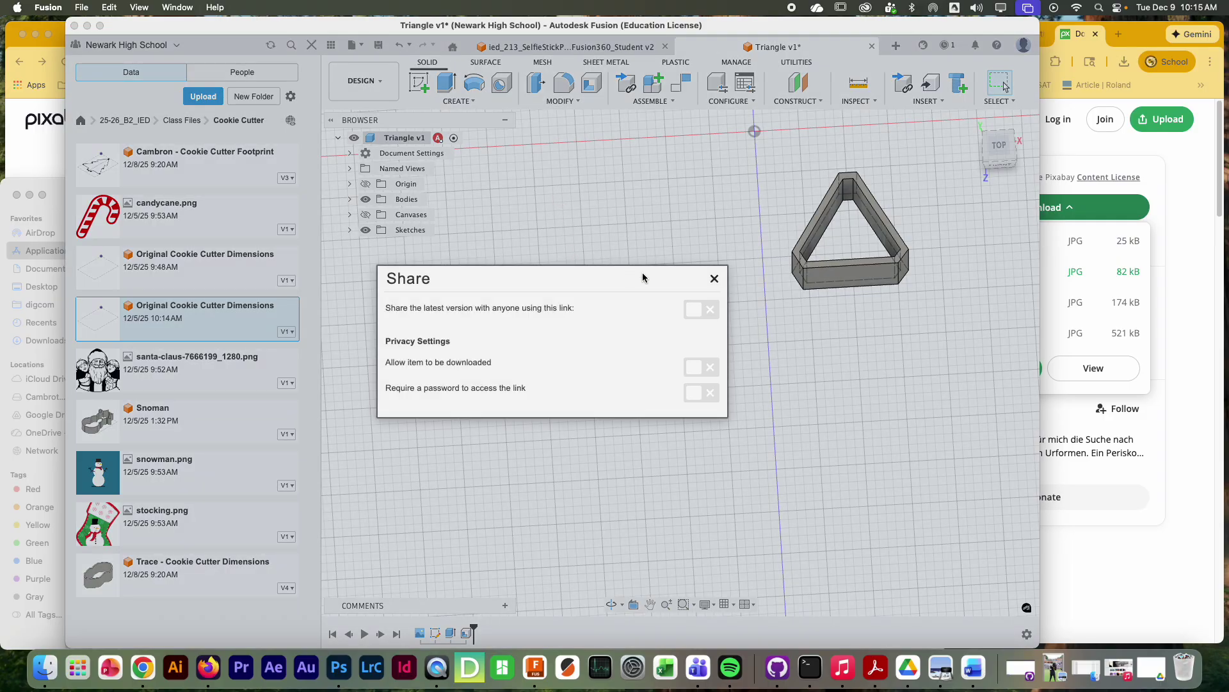
click(700, 311)
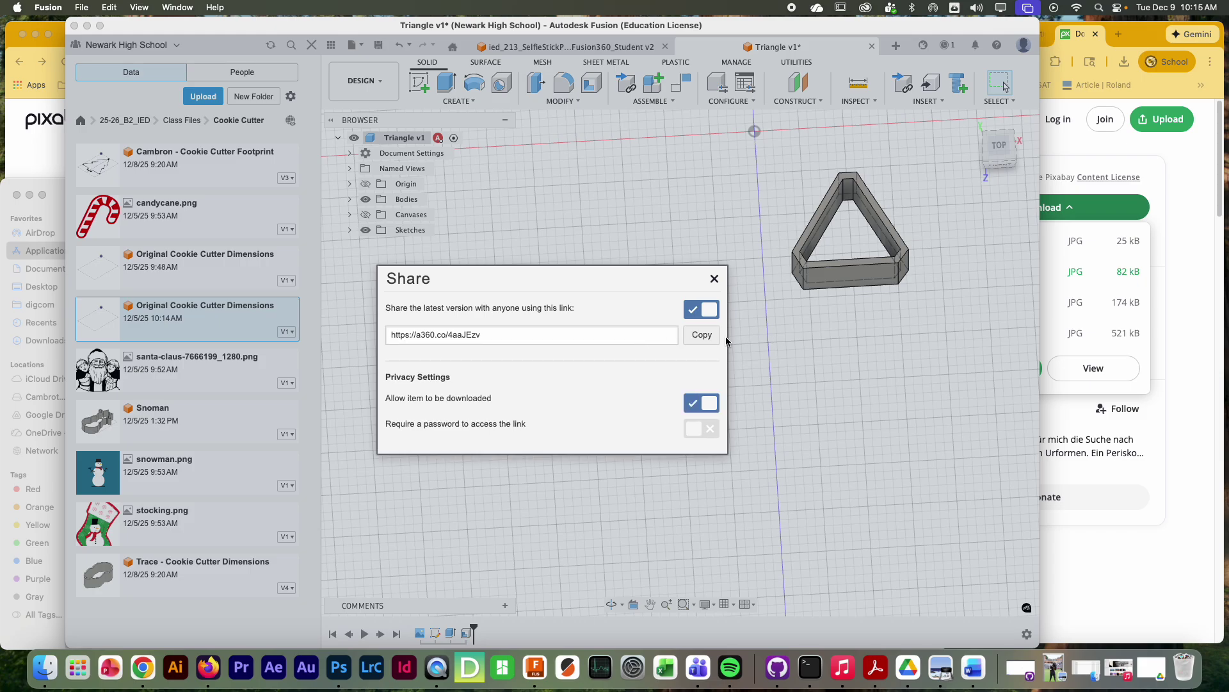
click(687, 334)
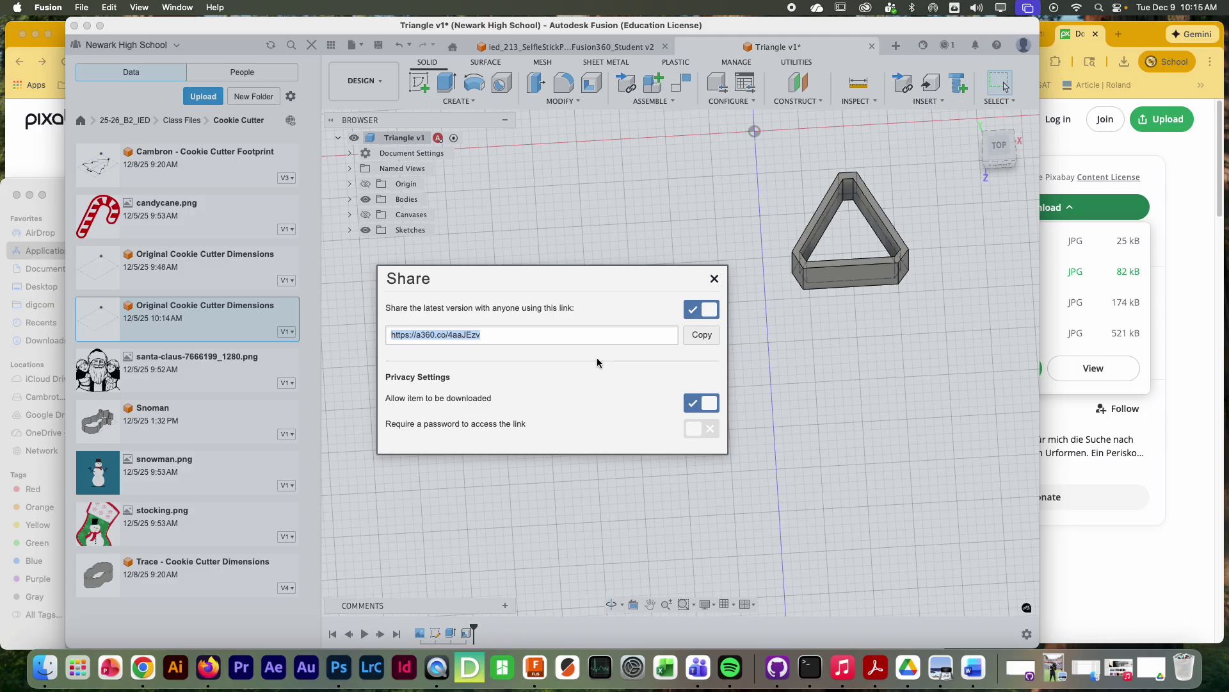
click(714, 284)
click(714, 278)
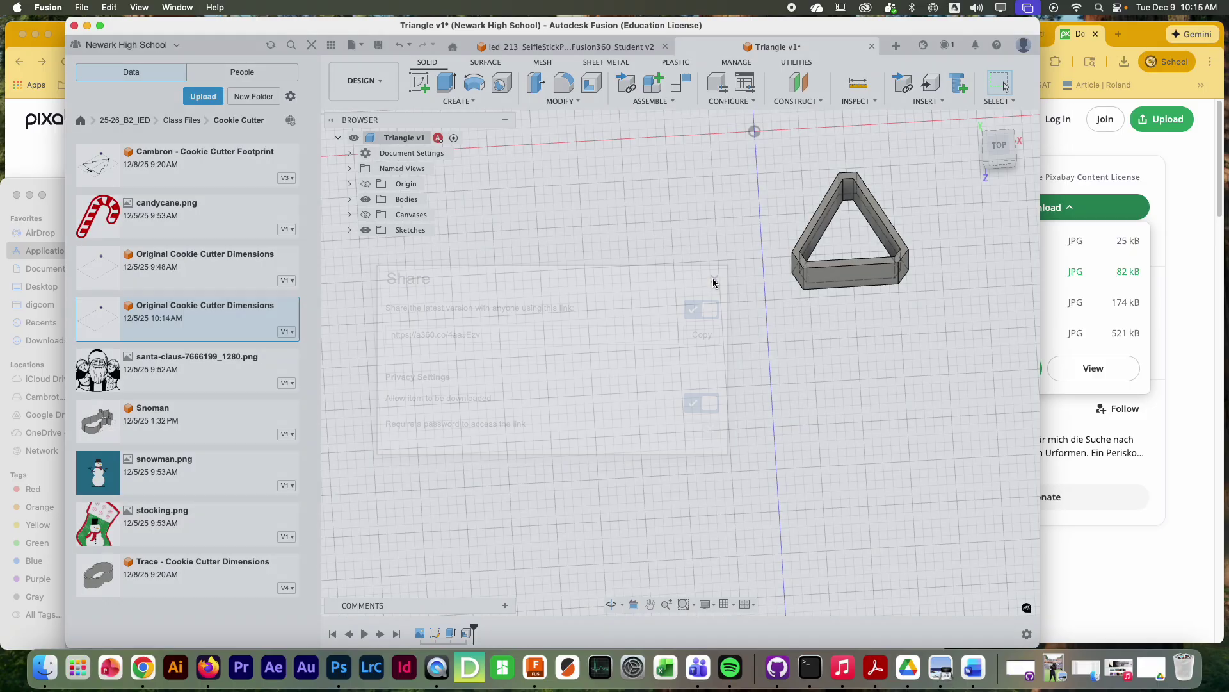
Save the Triangle design as a new version with the description "User Saved"
click(378, 45)
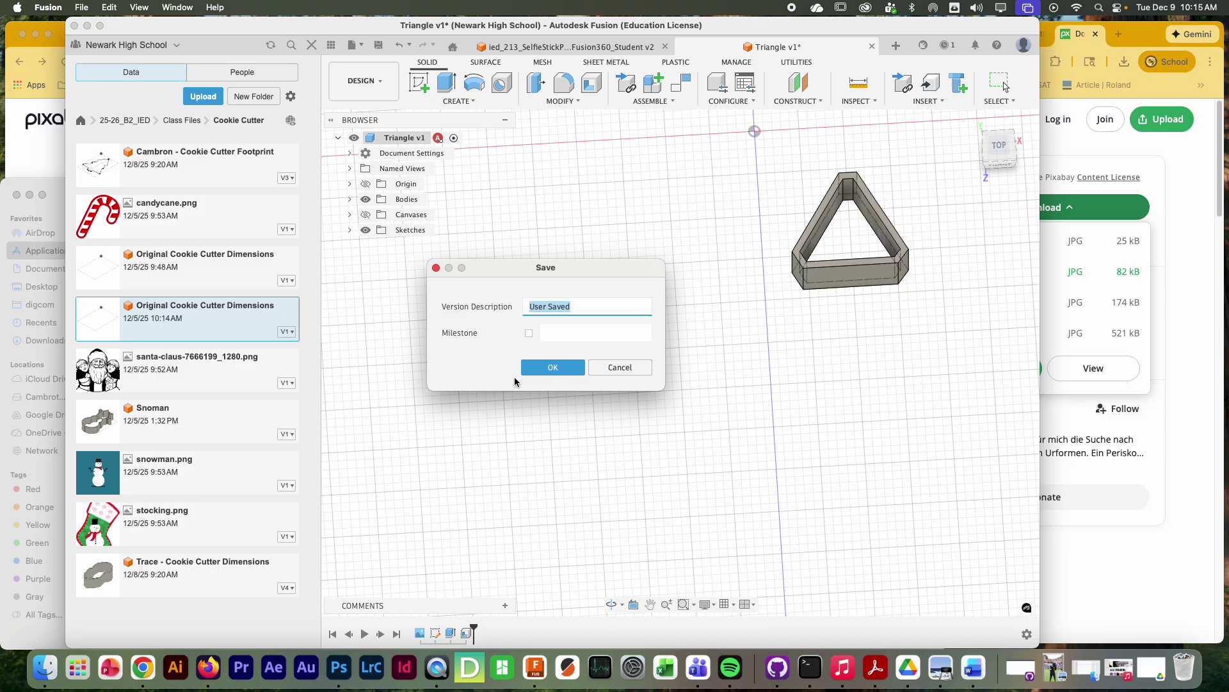
click(527, 369)
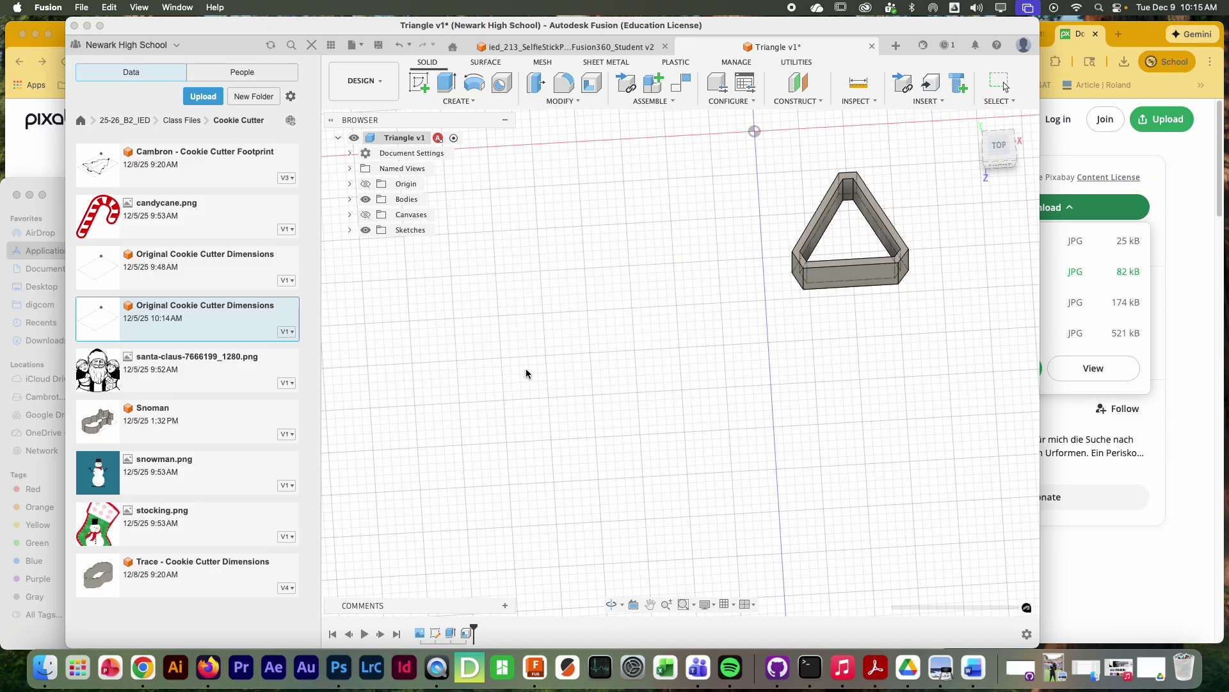